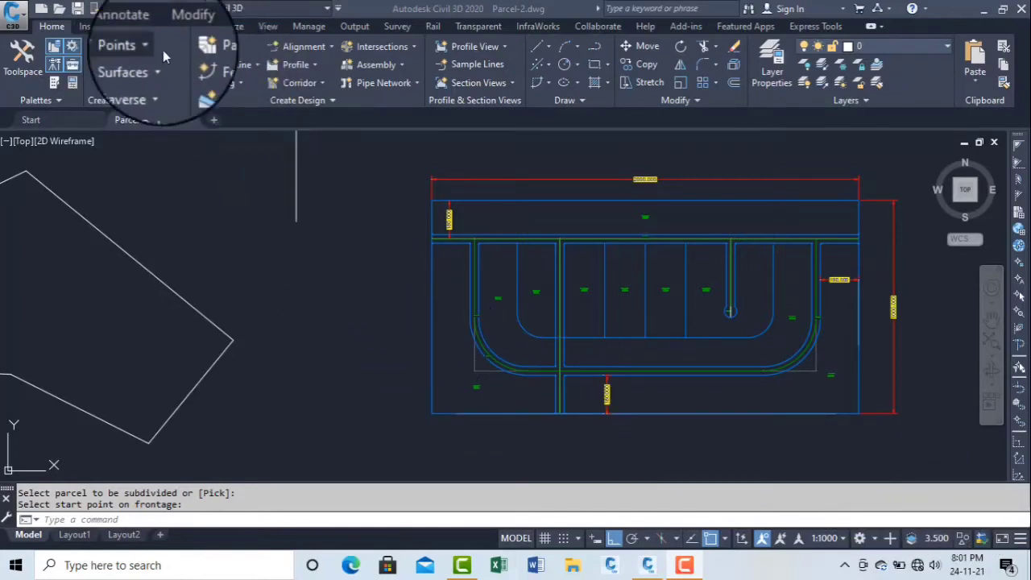
Step: Open the Parcel Layout Tools from the parcel creation commands and place the window over the empty part of the drawing
click(215, 46)
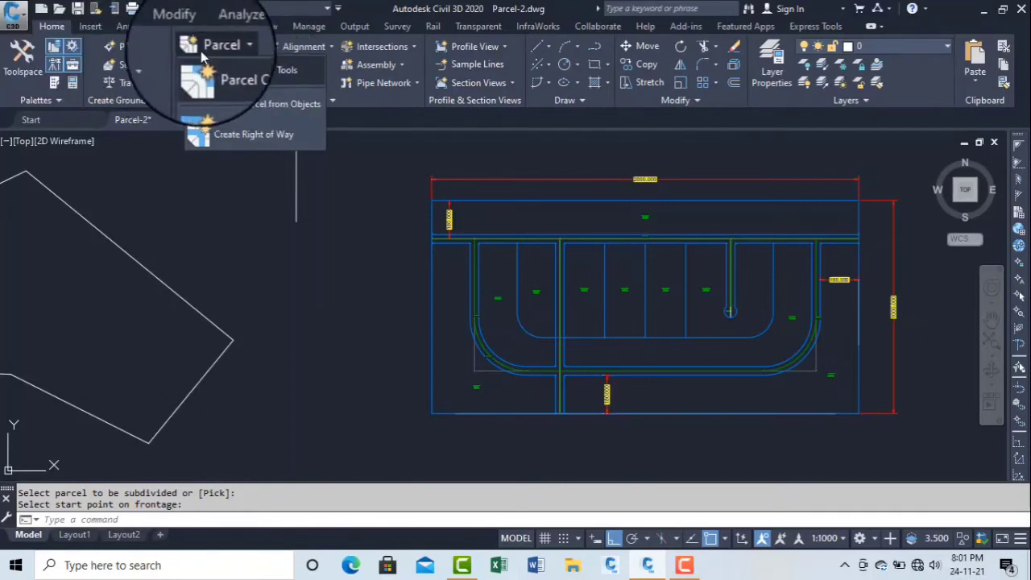
click(256, 73)
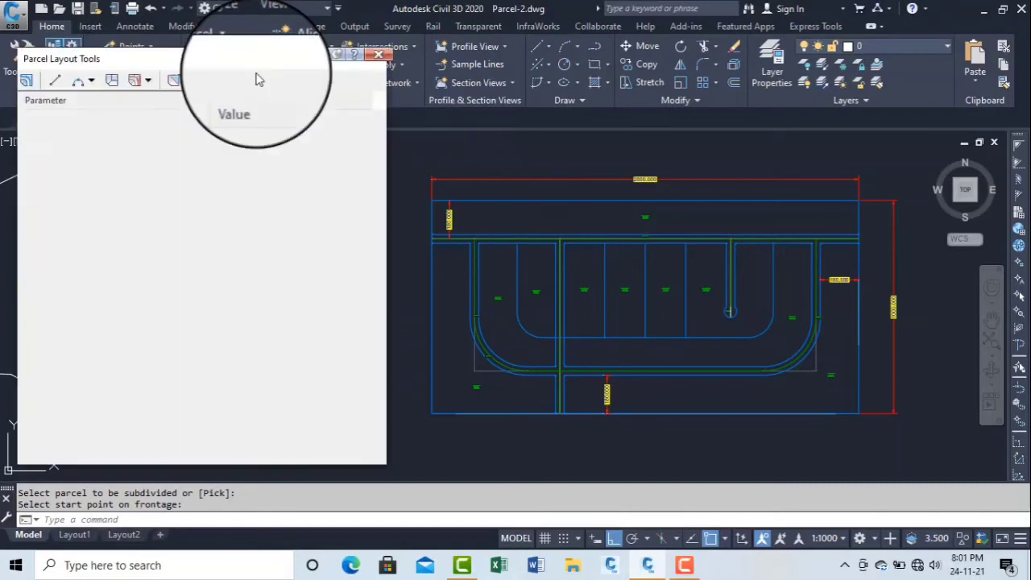
drag(218, 62, 217, 55)
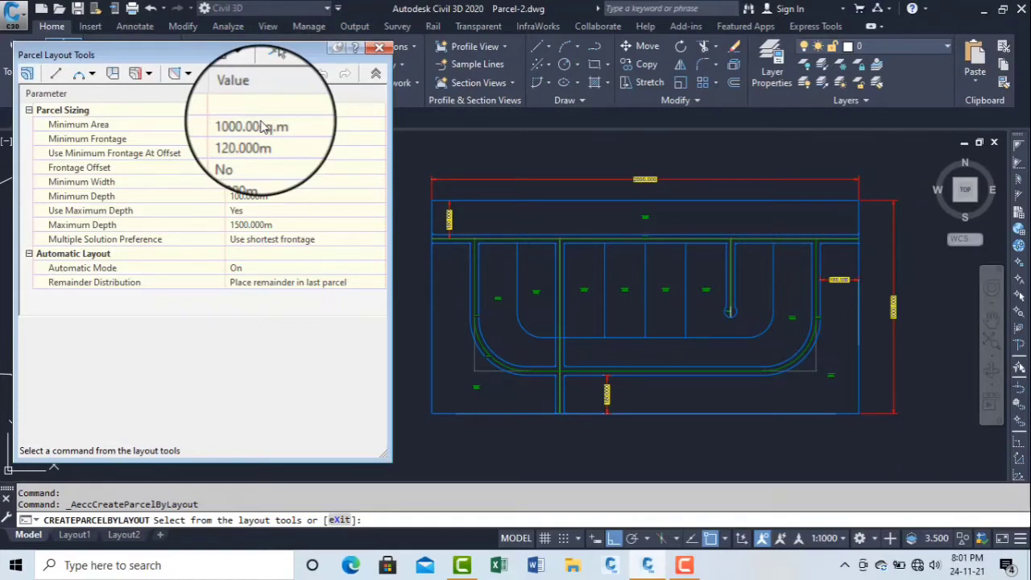
Step: Review the minimum area and minimum frontage parameters, and set Use Minimum Frontage At Offset to Yes
click(262, 127)
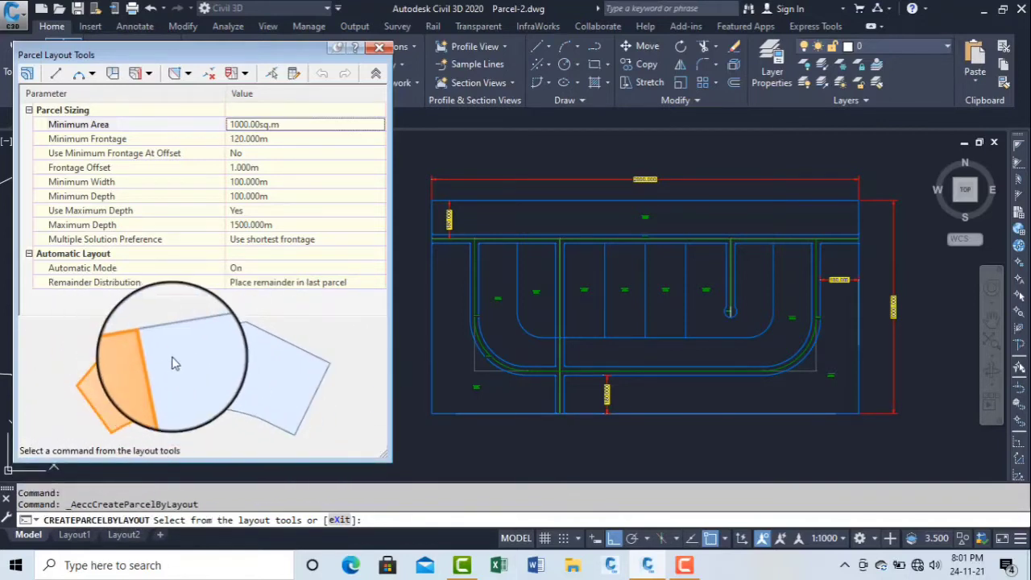
click(278, 153)
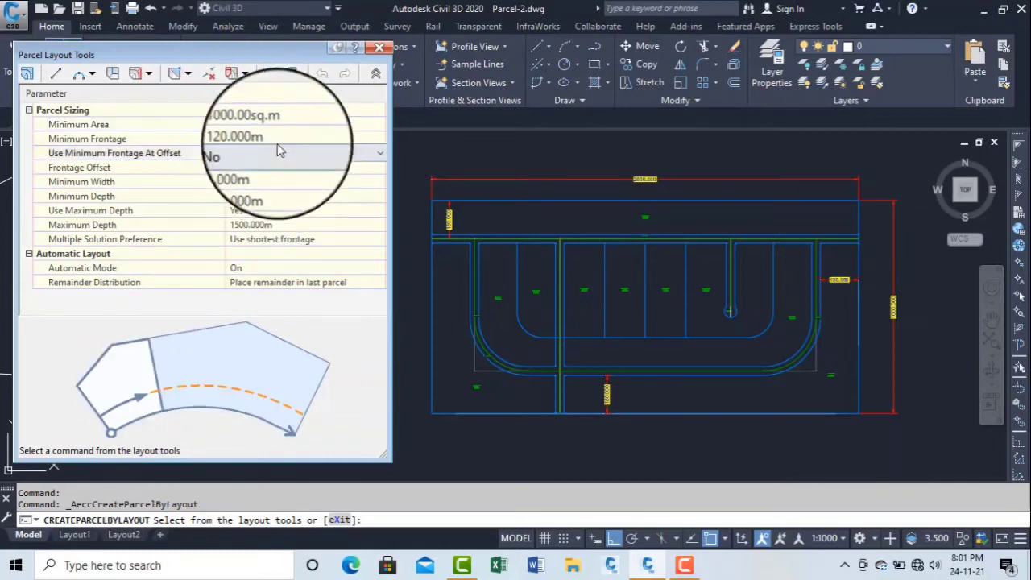
click(238, 125)
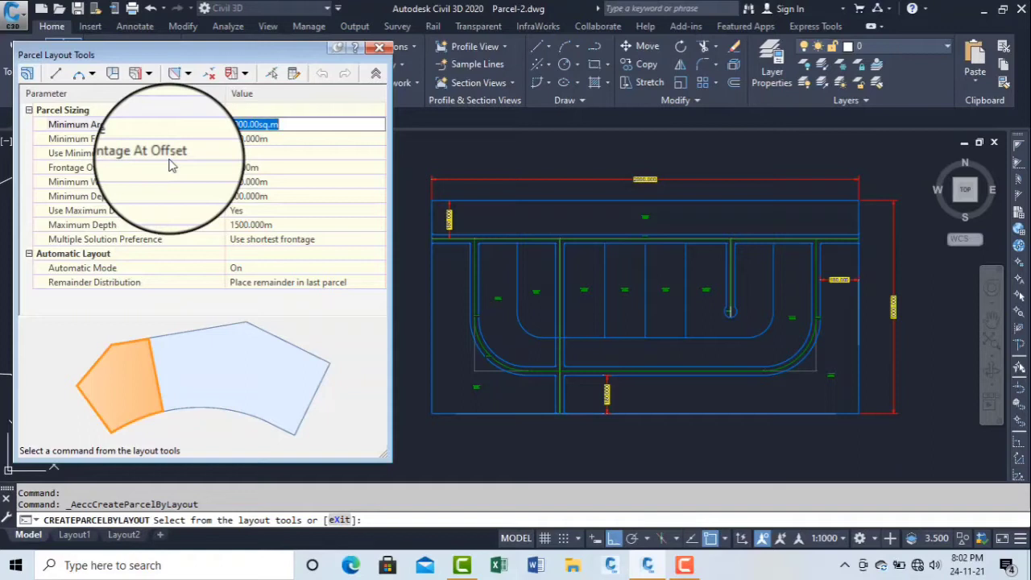
click(250, 139)
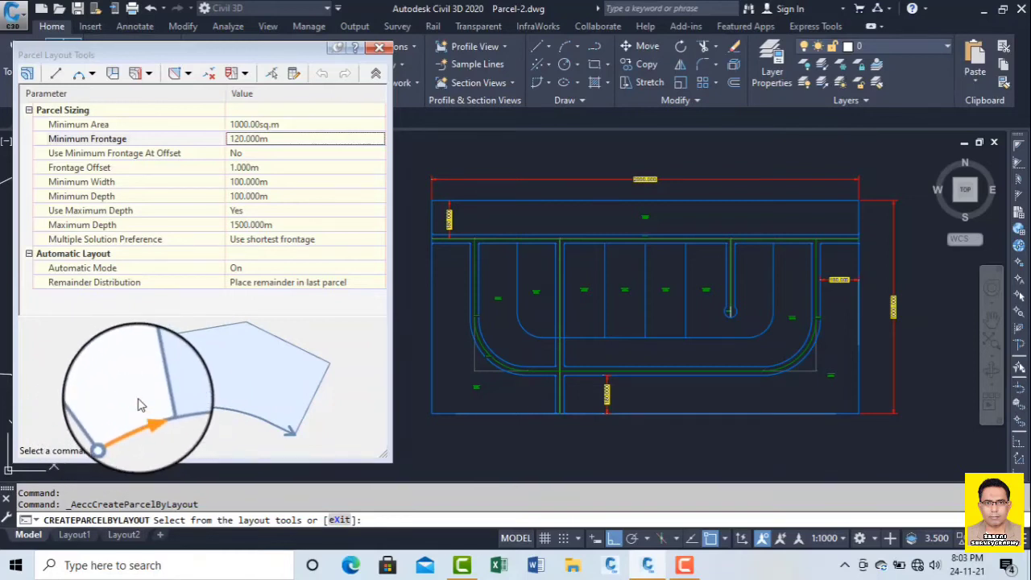
click(250, 159)
click(259, 184)
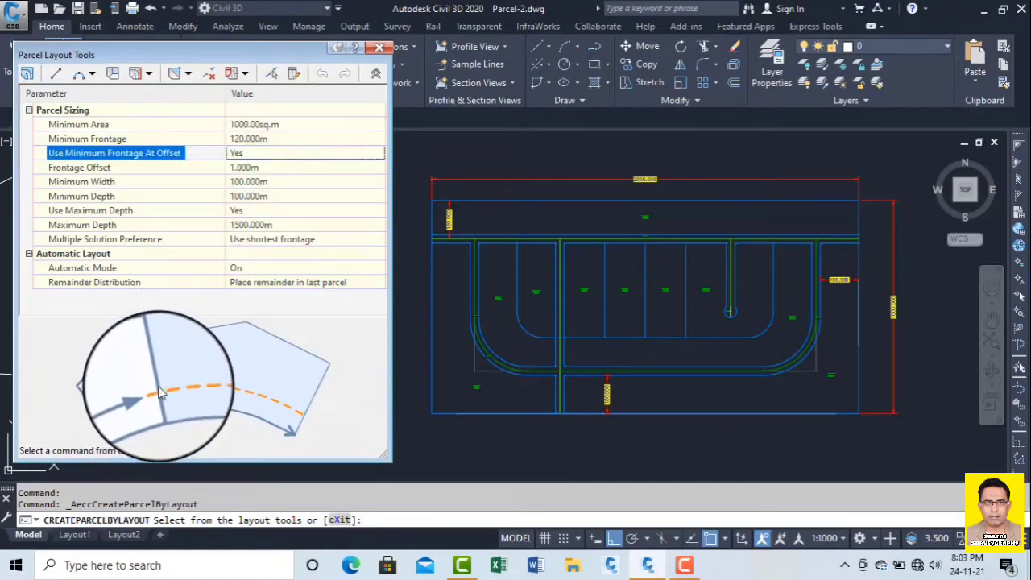
Step: Examine the preview diagrams for the minimum frontage, frontage offset and minimum width parameters
click(265, 140)
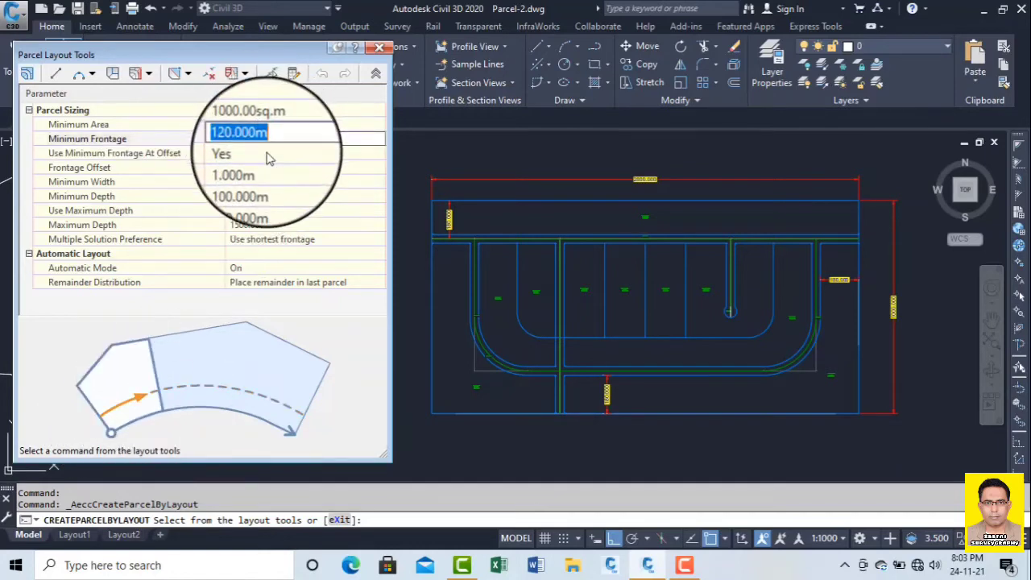
click(268, 153)
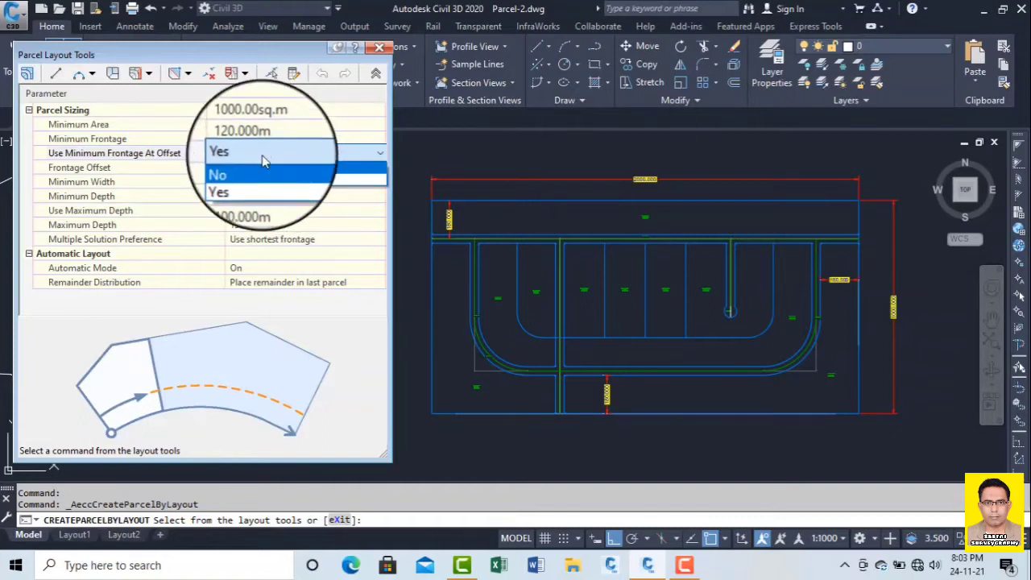
click(263, 125)
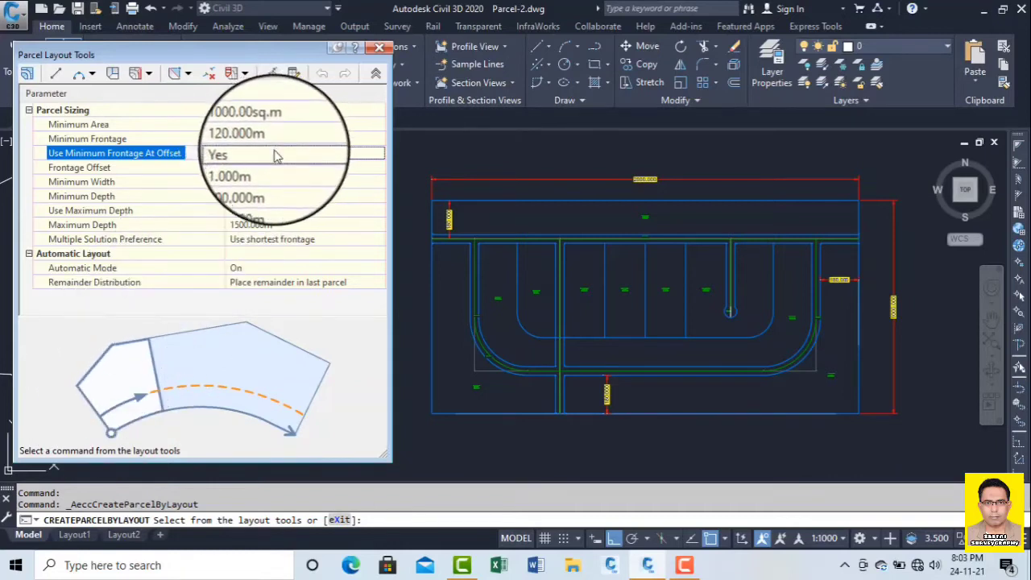
click(250, 168)
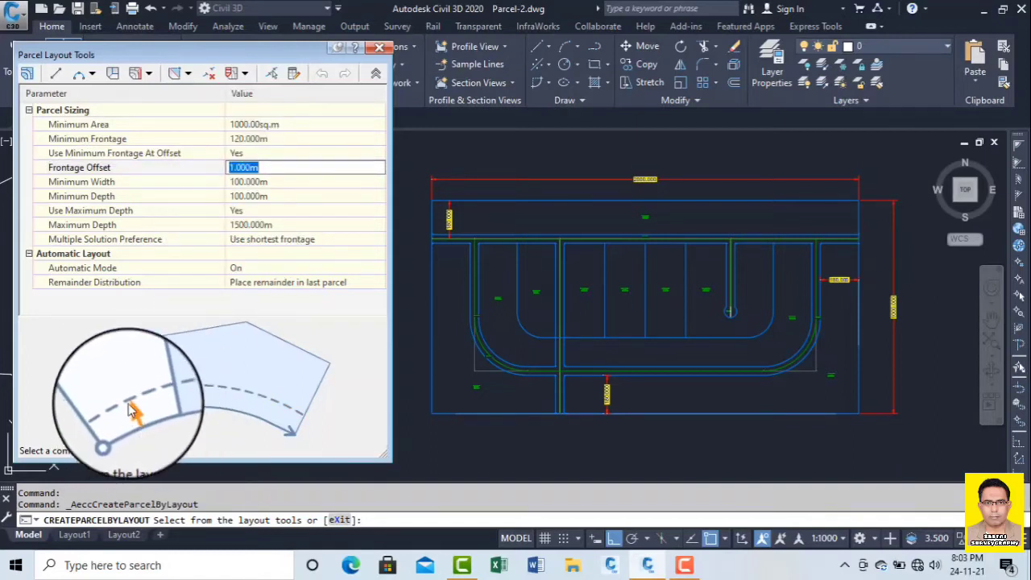
click(252, 182)
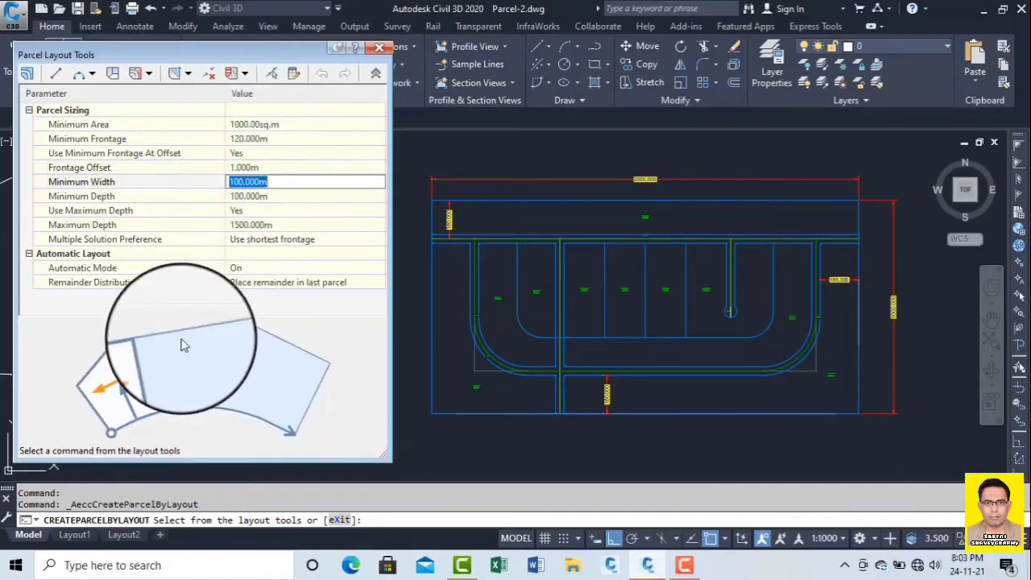
click(248, 169)
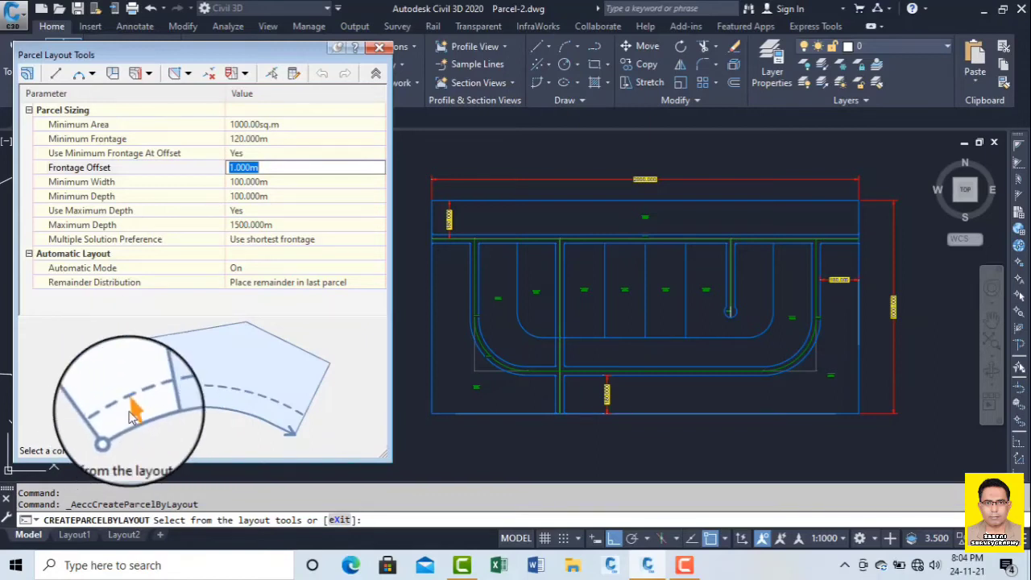
click(257, 184)
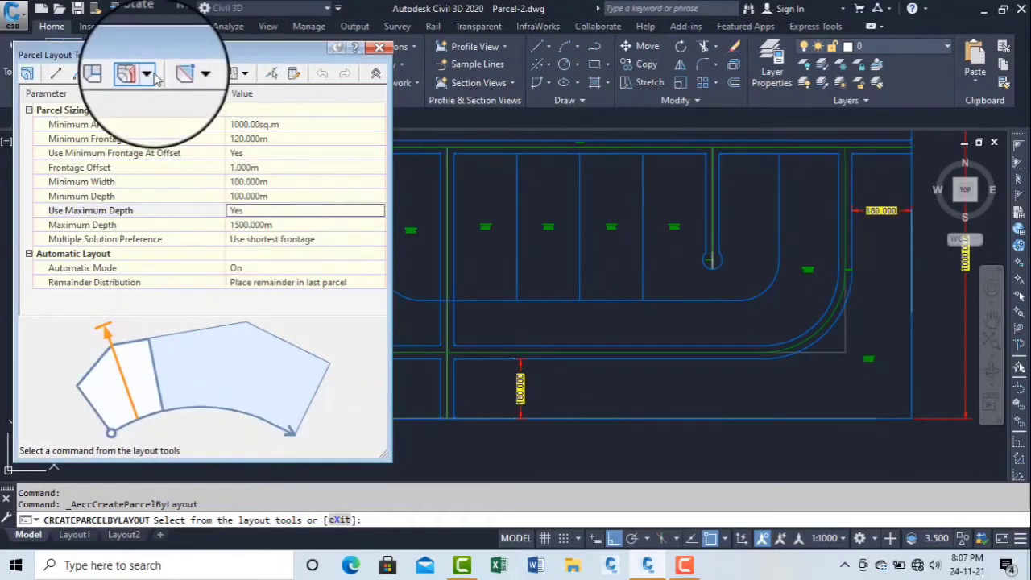
Step: Start Slide Line - Create with site New City, parcel style Property and the area label style Name Square meter & Acres
click(149, 73)
click(182, 94)
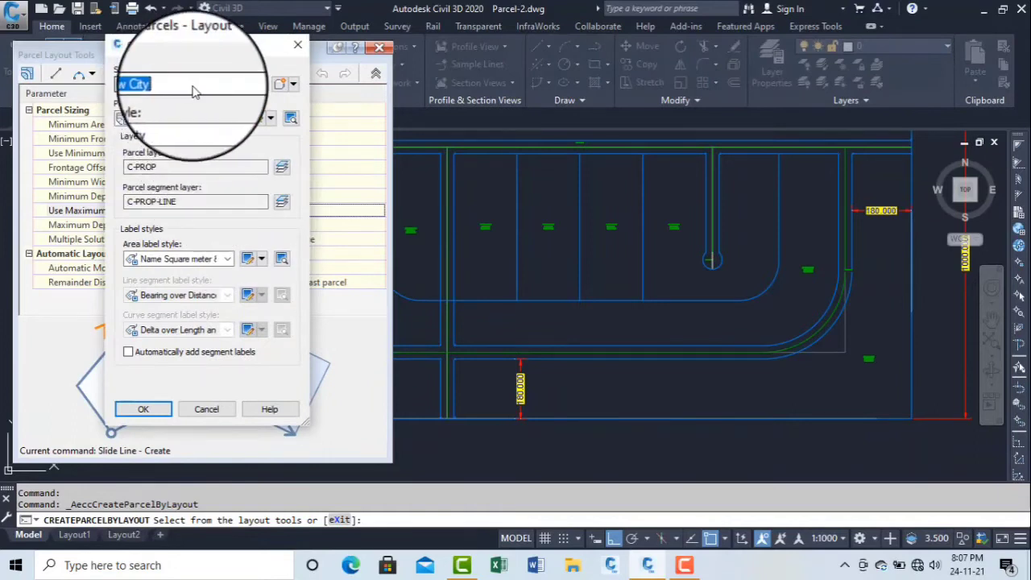
click(187, 96)
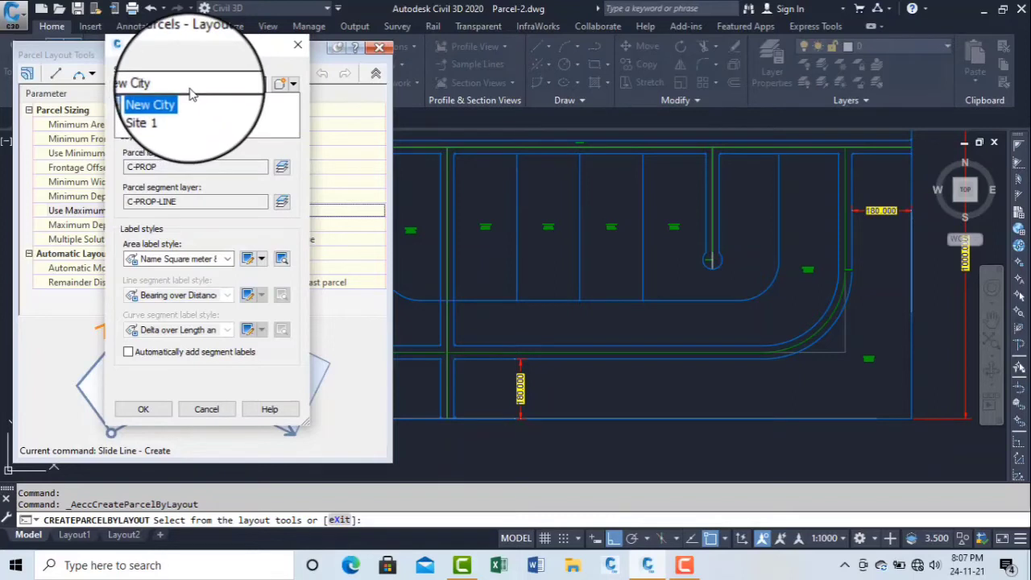
click(192, 95)
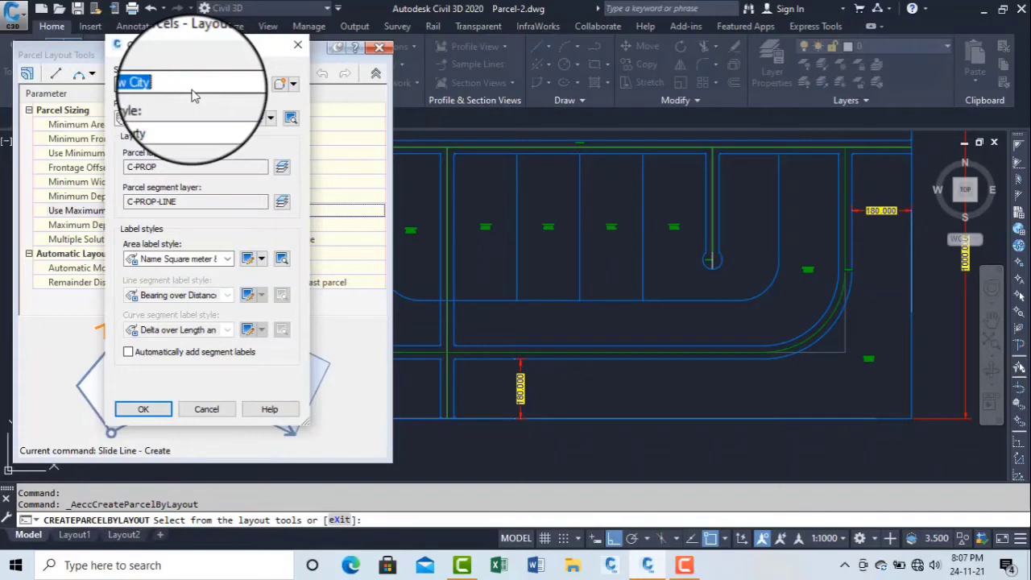
click(229, 260)
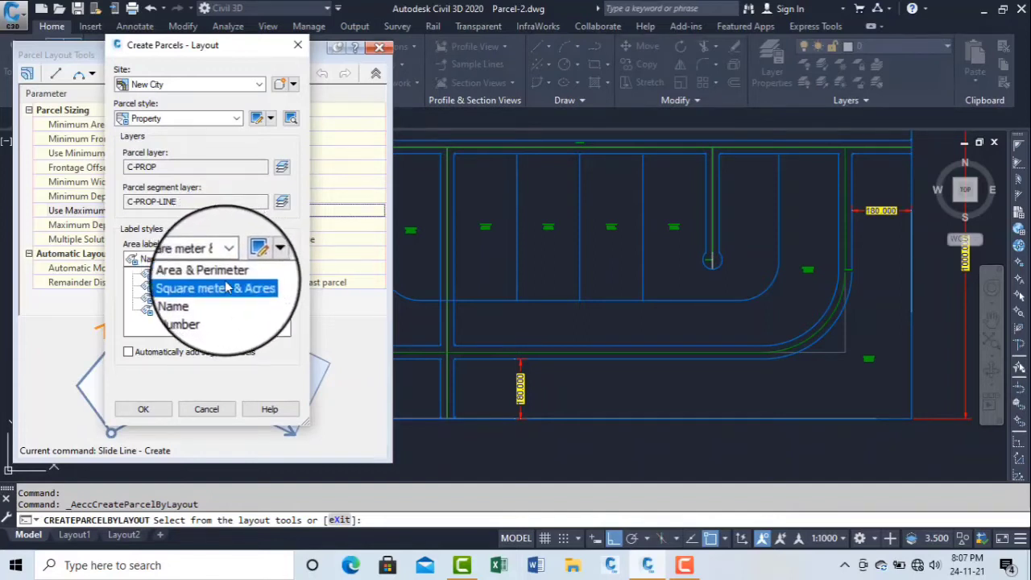
click(229, 288)
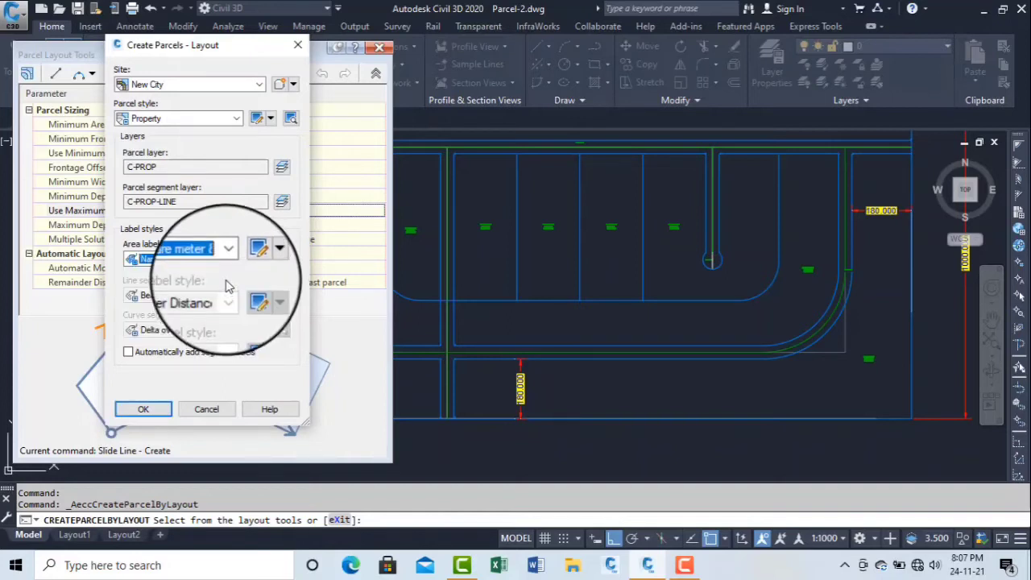
click(144, 411)
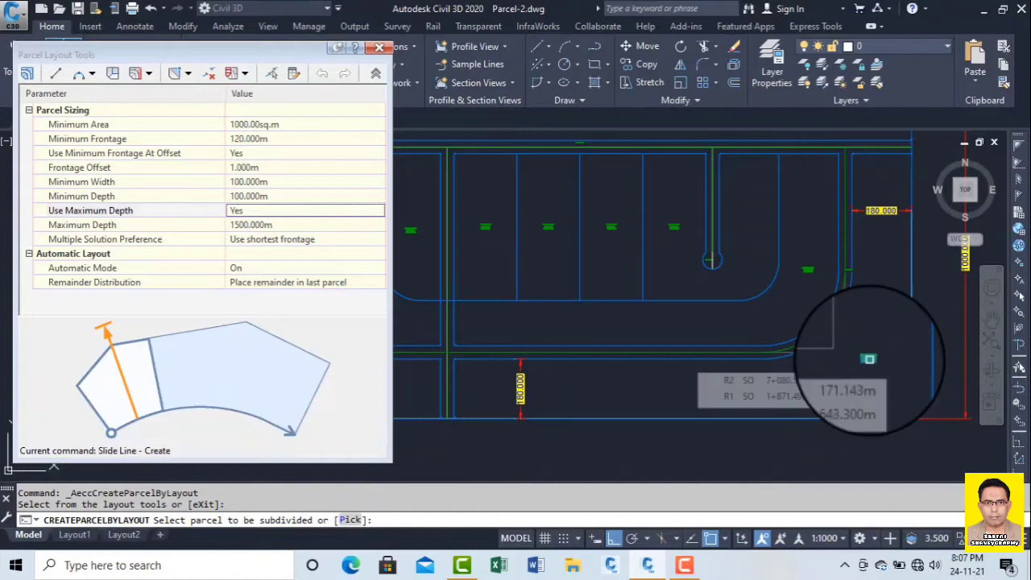
Step: Restart Slide Line - Create, select the southeast parcel for subdivision and set the frontage start at its corner by the lower road intersection
right_click(818, 389)
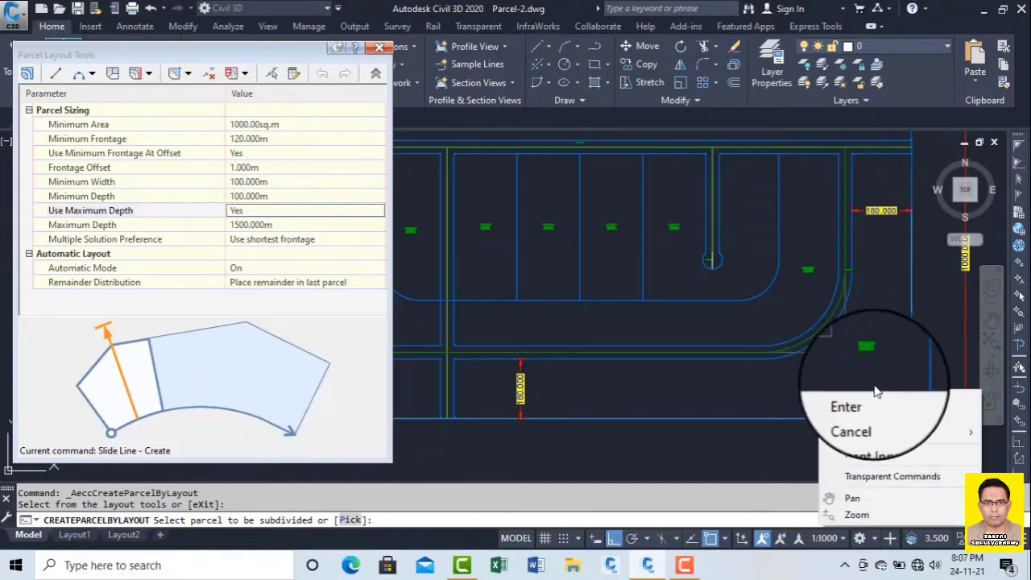
click(150, 74)
click(150, 74)
click(164, 95)
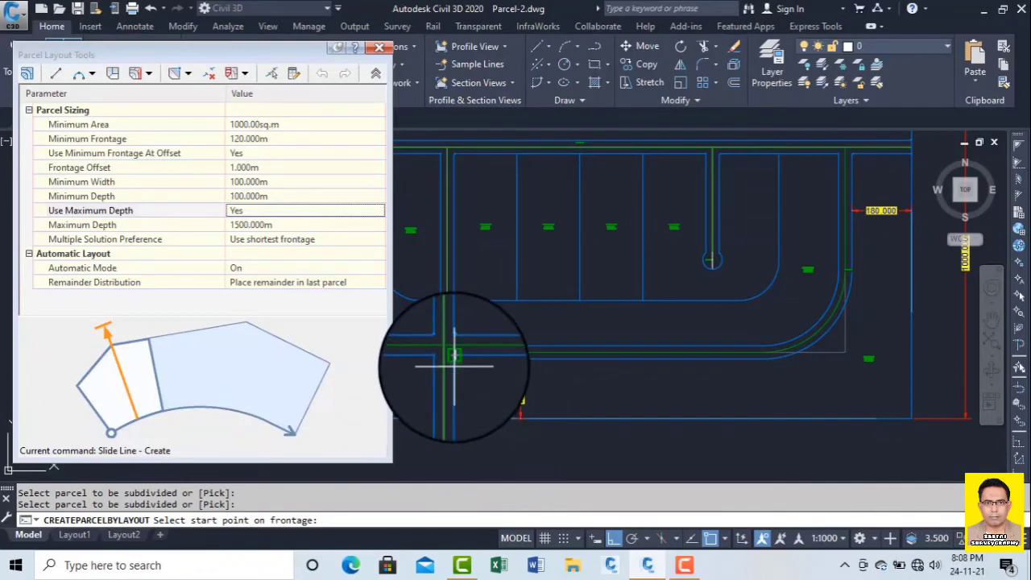
scroll(454, 365, up, 5)
scroll(444, 350, up, 3)
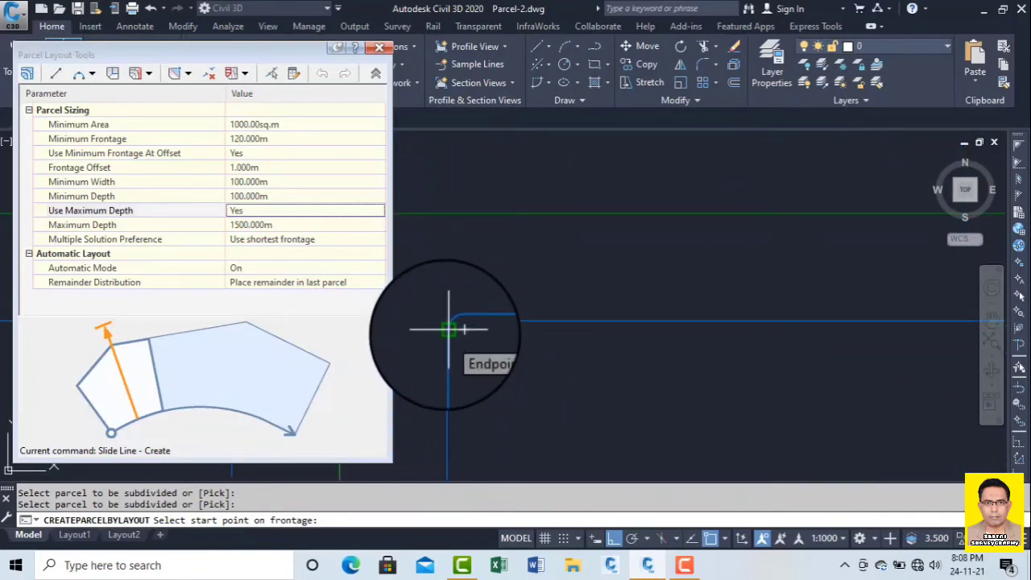
Step: Trace the frontage along the curved road and set its end point at the end of the rounded northeast corner
scroll(451, 326, down, 3)
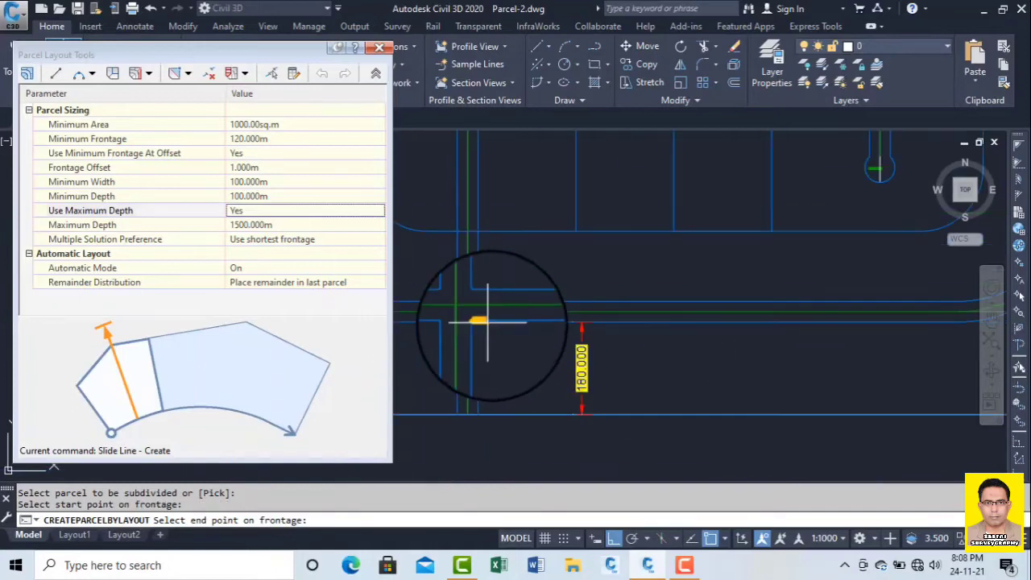
scroll(765, 322, down, 3)
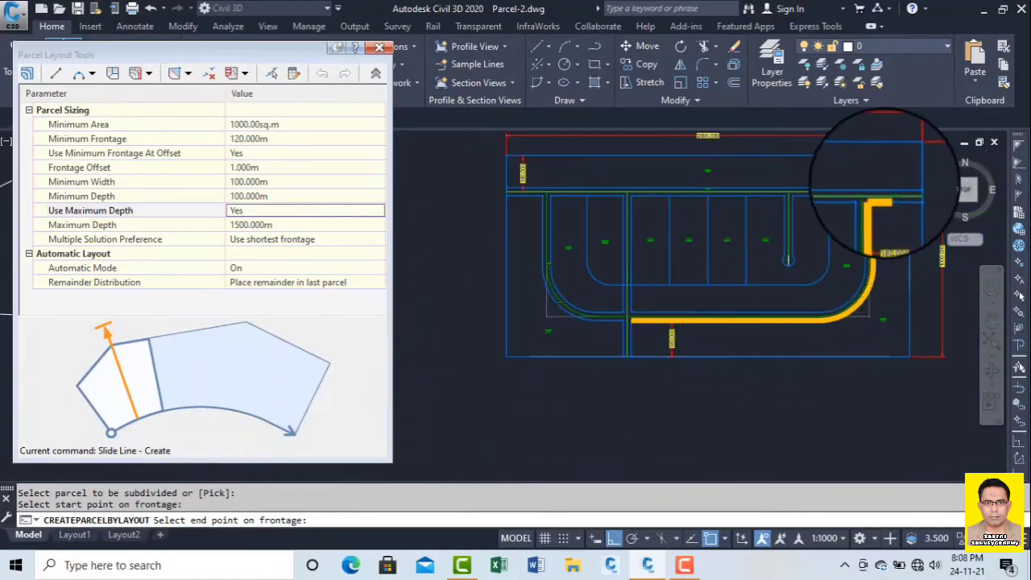
scroll(921, 161, up, 3)
scroll(790, 257, up, 4)
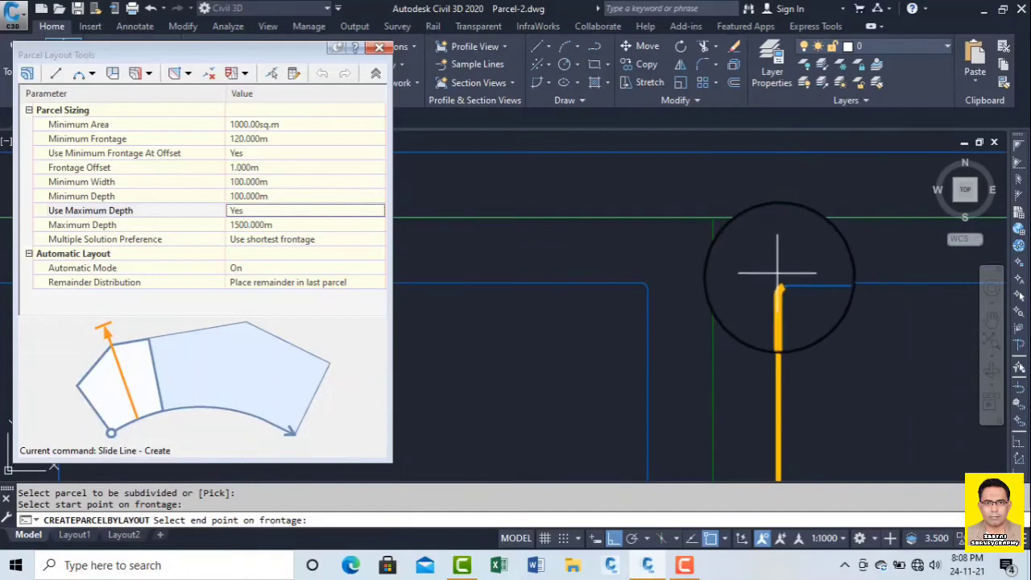
scroll(781, 293, up, 6)
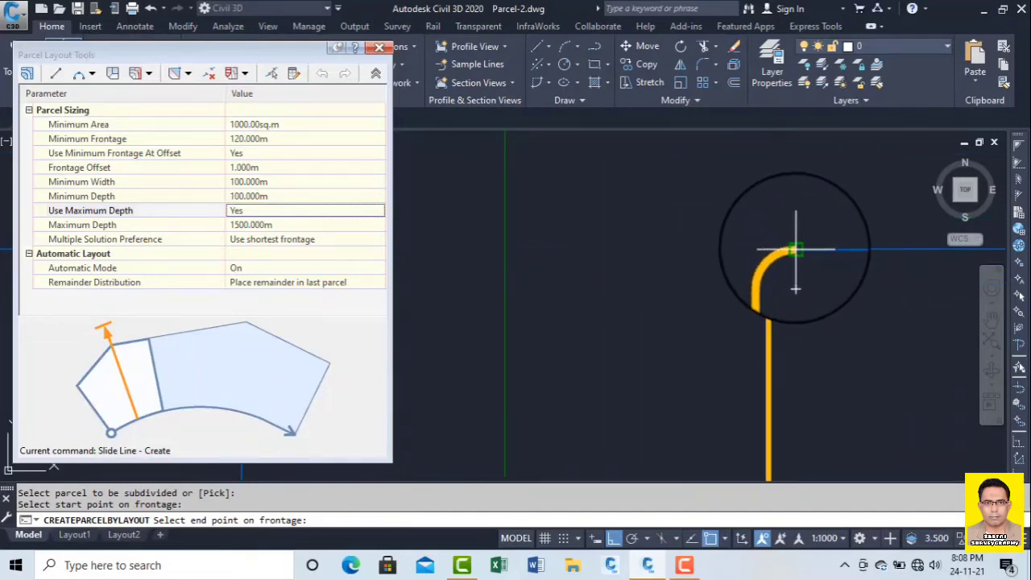
scroll(792, 250, down, 4)
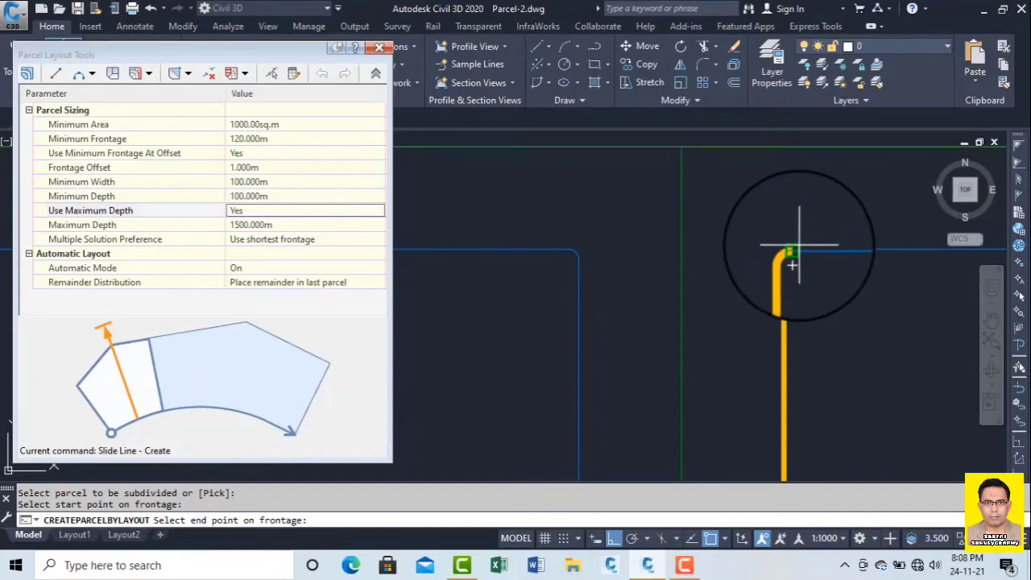
click(799, 245)
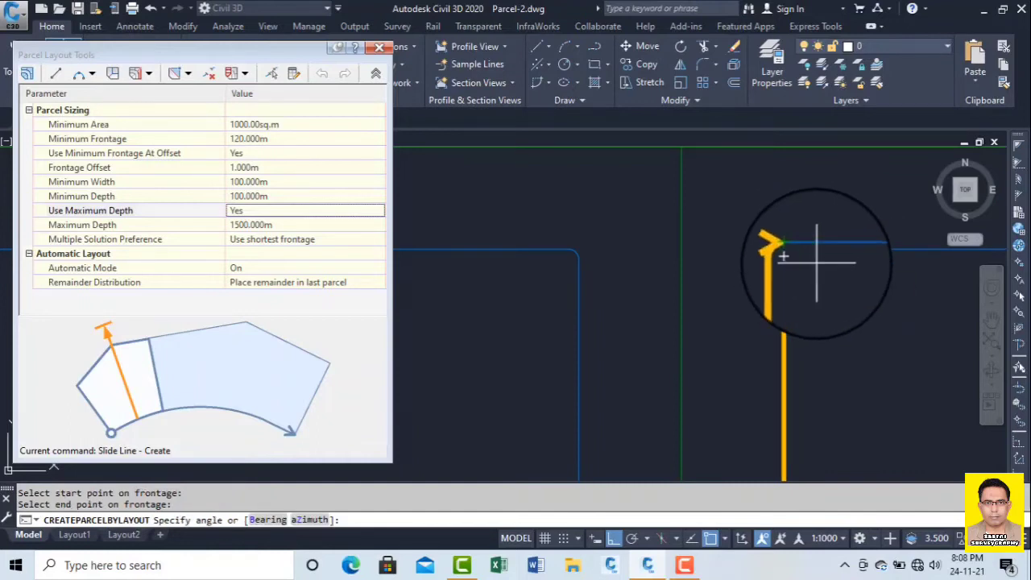
Step: Examine the frontage direction arrow at the northeast corner and the highlighted path back to the start point
scroll(817, 263, down, 6)
scroll(816, 265, up, 2)
scroll(817, 264, up, 5)
scroll(765, 261, up, 3)
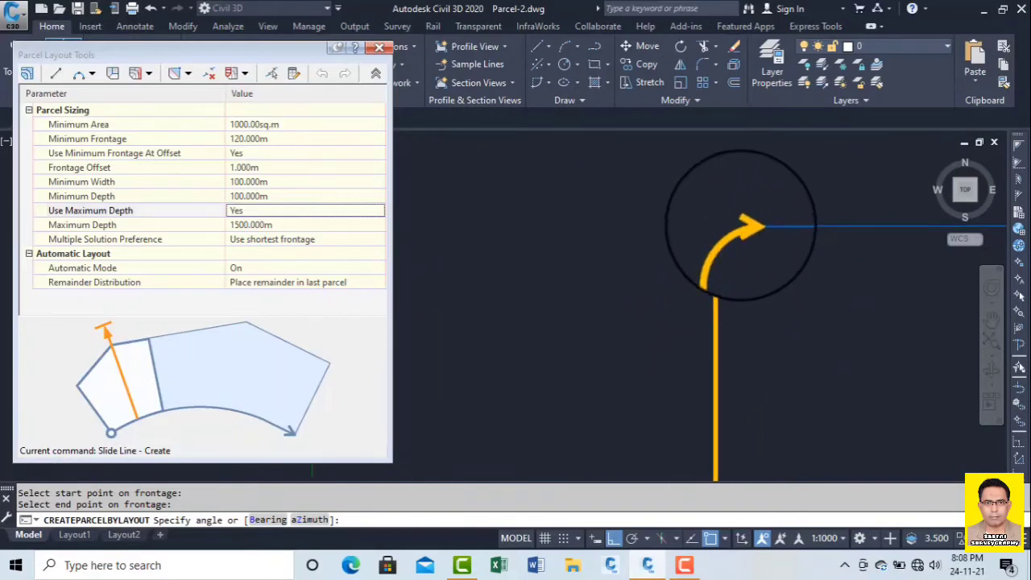
scroll(760, 231, down, 4)
scroll(753, 232, up, 4)
scroll(604, 173, up, 5)
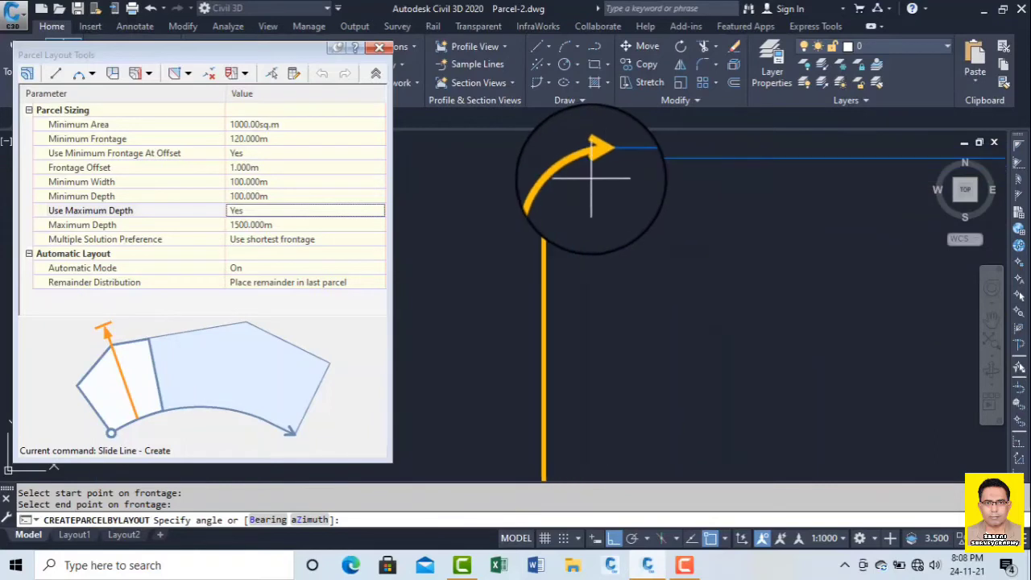
scroll(633, 185, down, 6)
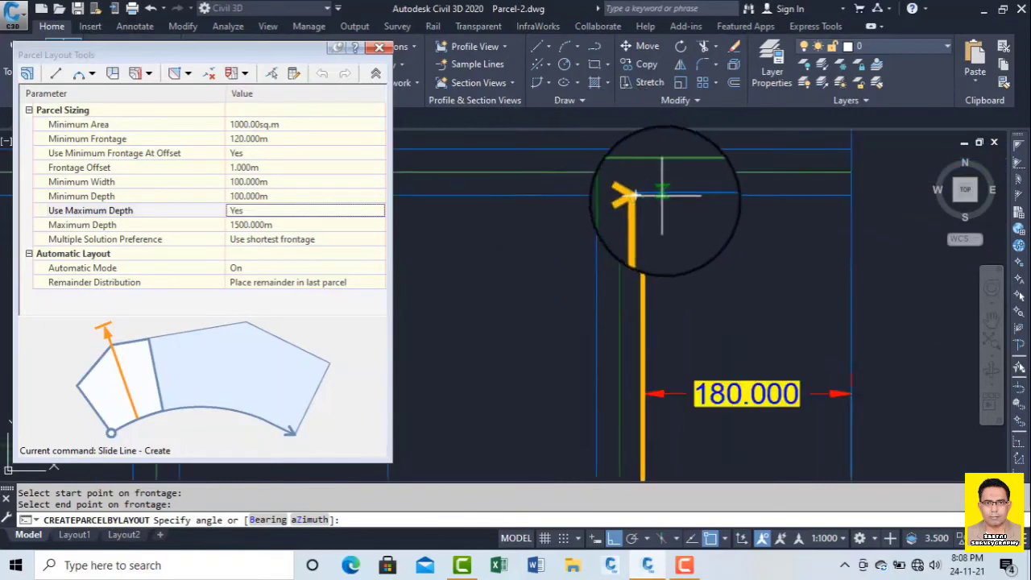
scroll(663, 243, up, 5)
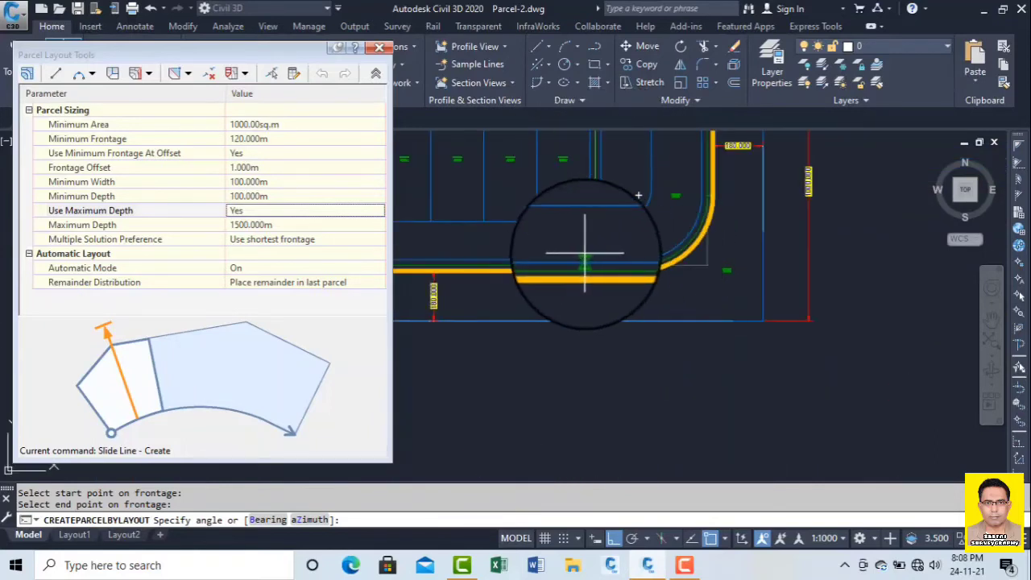
middle_drag(594, 254, 813, 265)
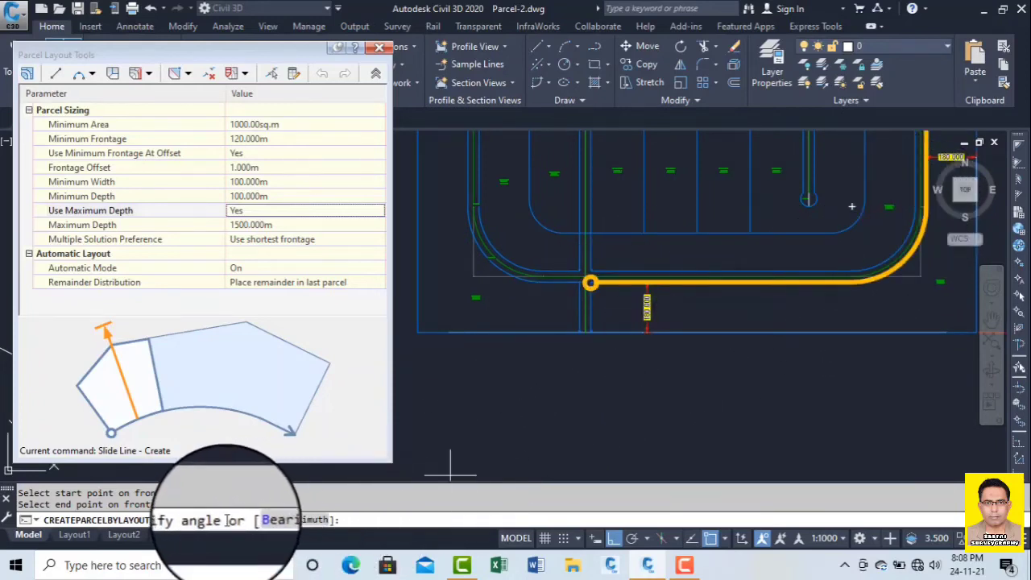
Step: Confirm the slide line angle prompt without entering an angle and set Use Minimum Frontage At Offset to No
right_click(680, 314)
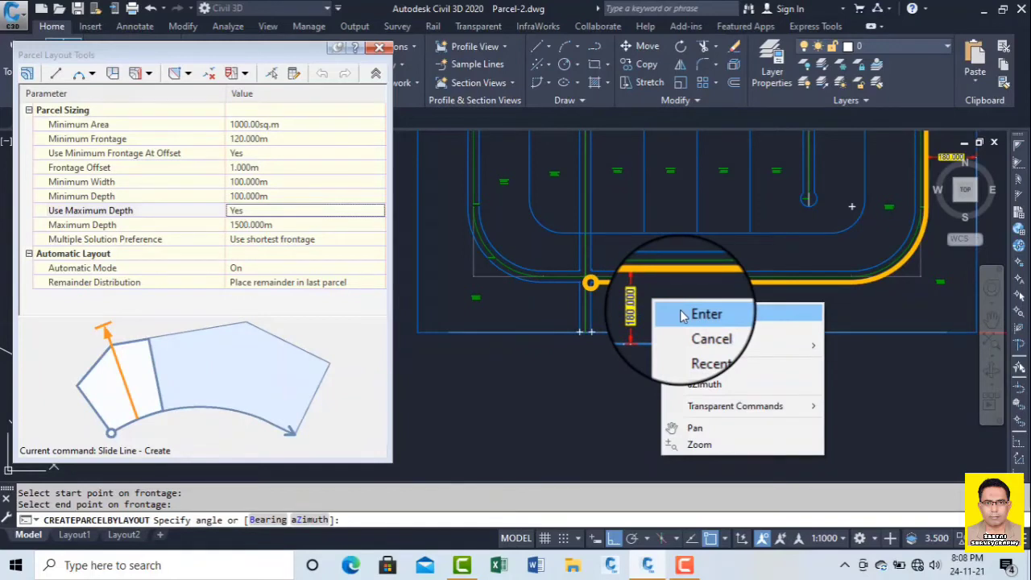
click(681, 314)
click(675, 329)
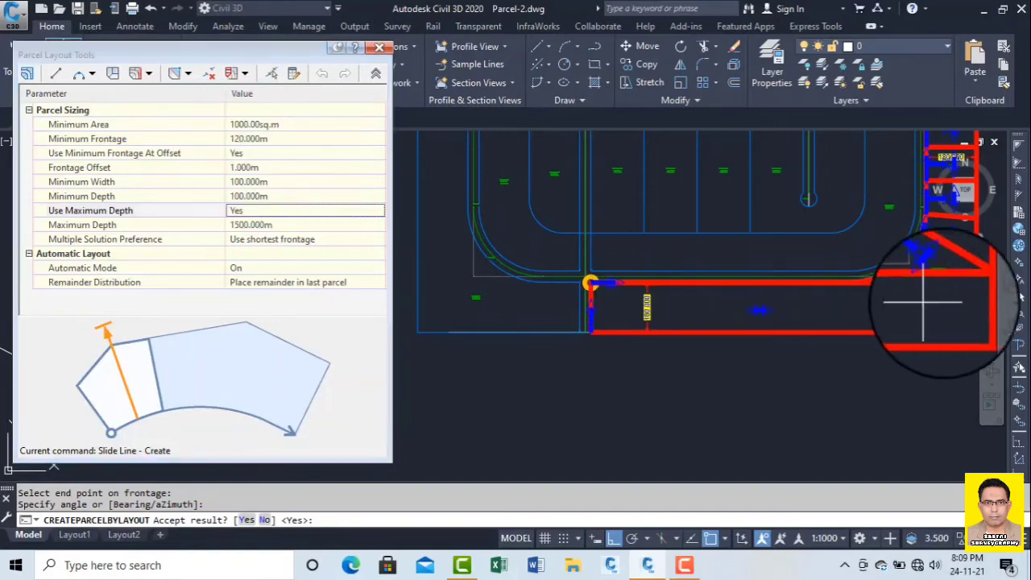
click(248, 158)
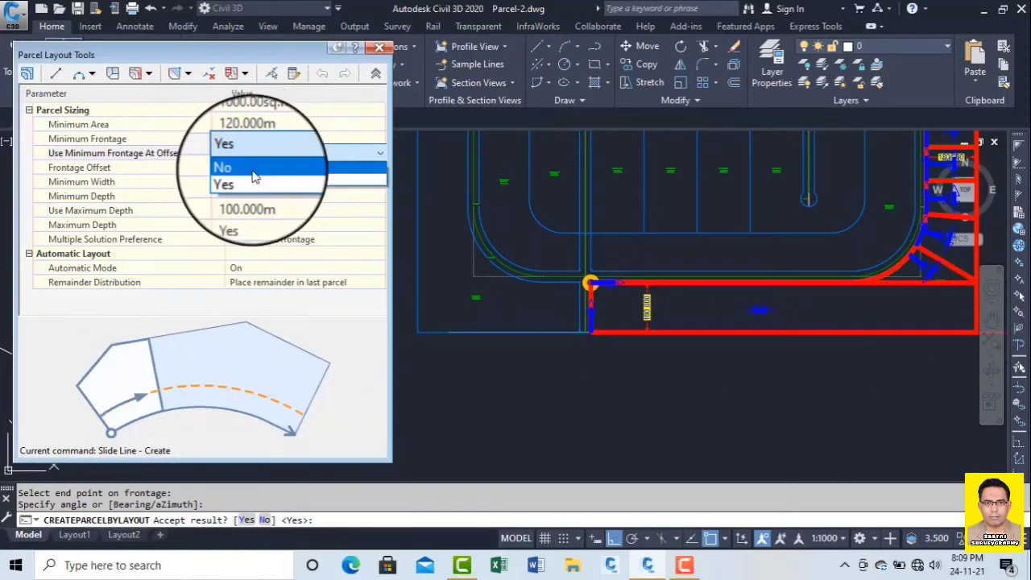
click(252, 168)
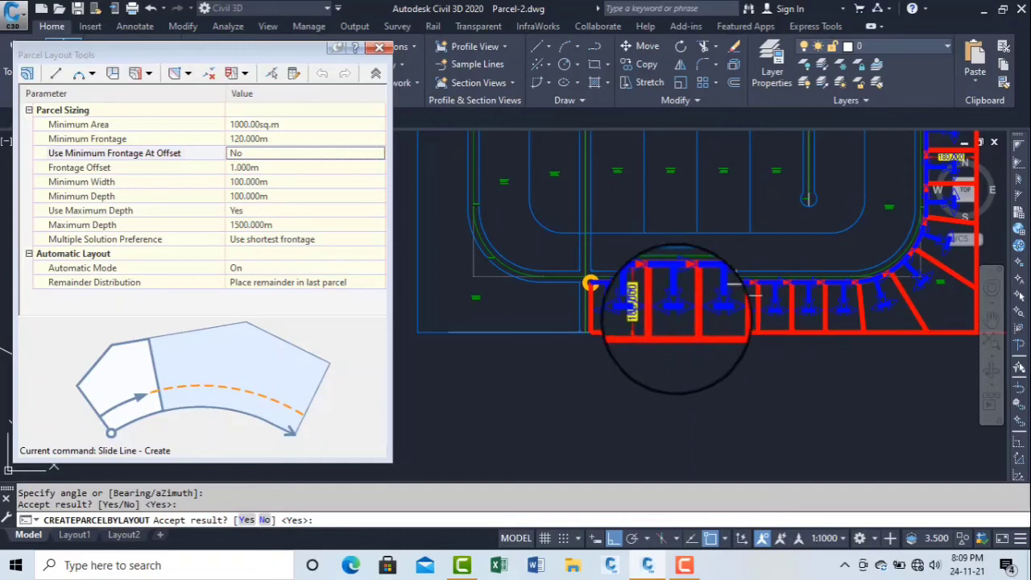
Step: Examine the previewed lots along the frontage, from the start point around the rounded southeast corner
scroll(656, 303, down, 2)
scroll(766, 322, up, 3)
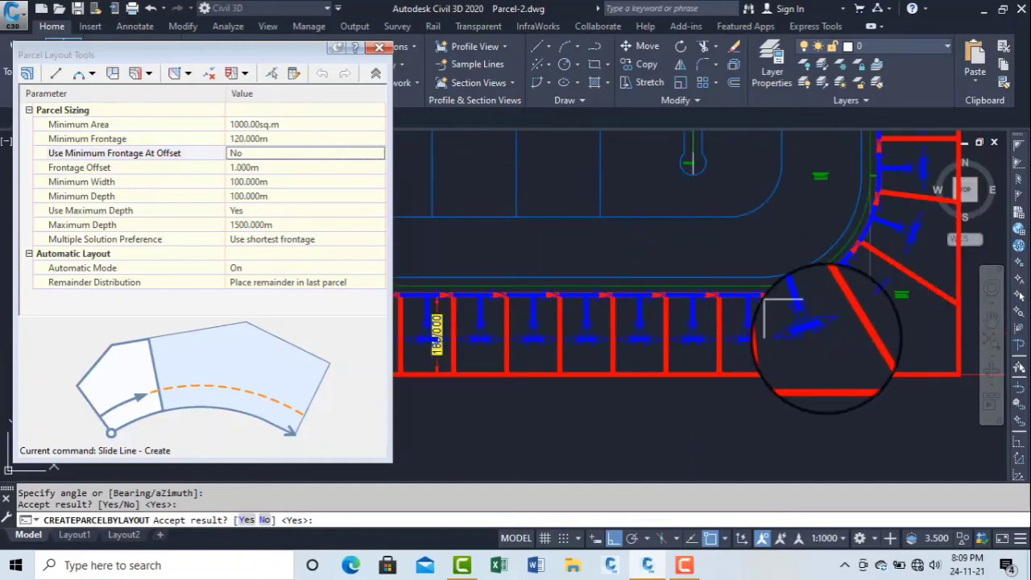
scroll(783, 340, down, 2)
scroll(603, 318, up, 2)
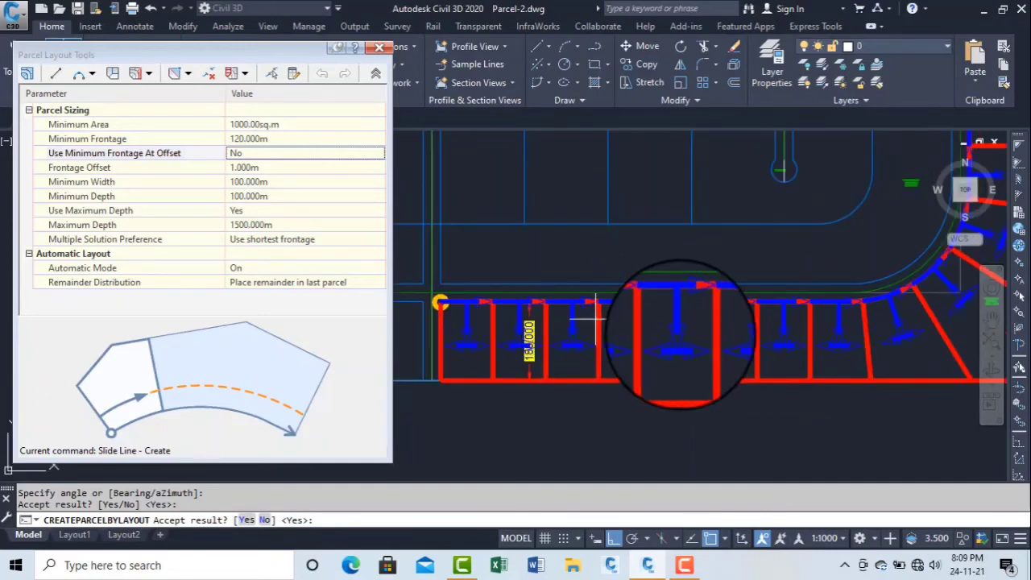
scroll(681, 341, down, 2)
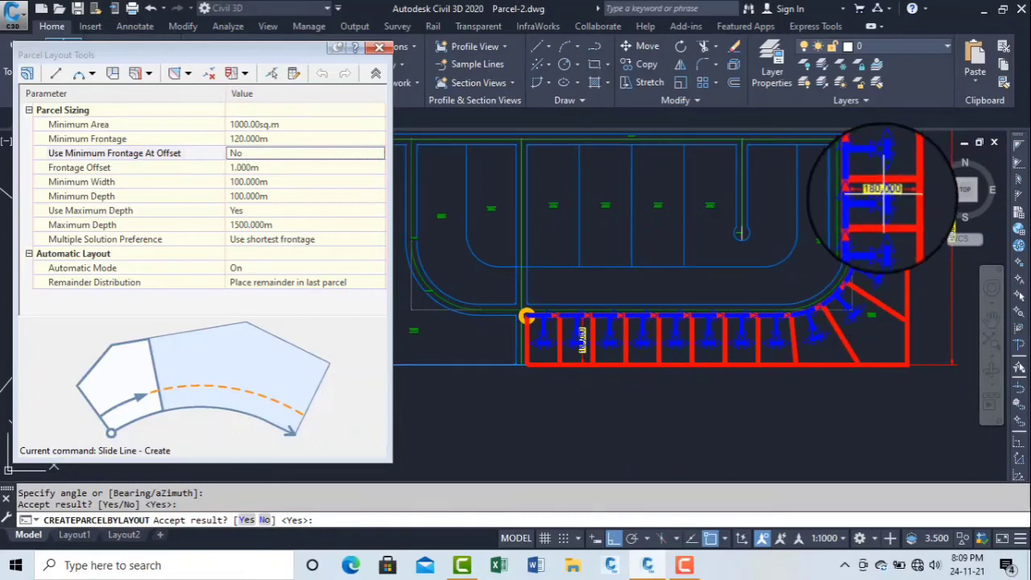
scroll(546, 344, up, 2)
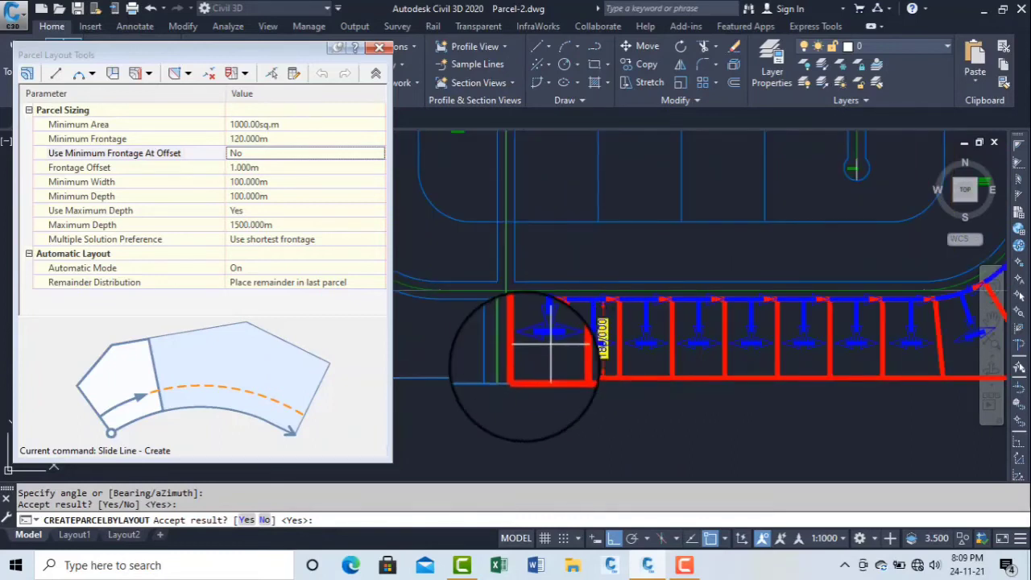
scroll(551, 367, down, 2)
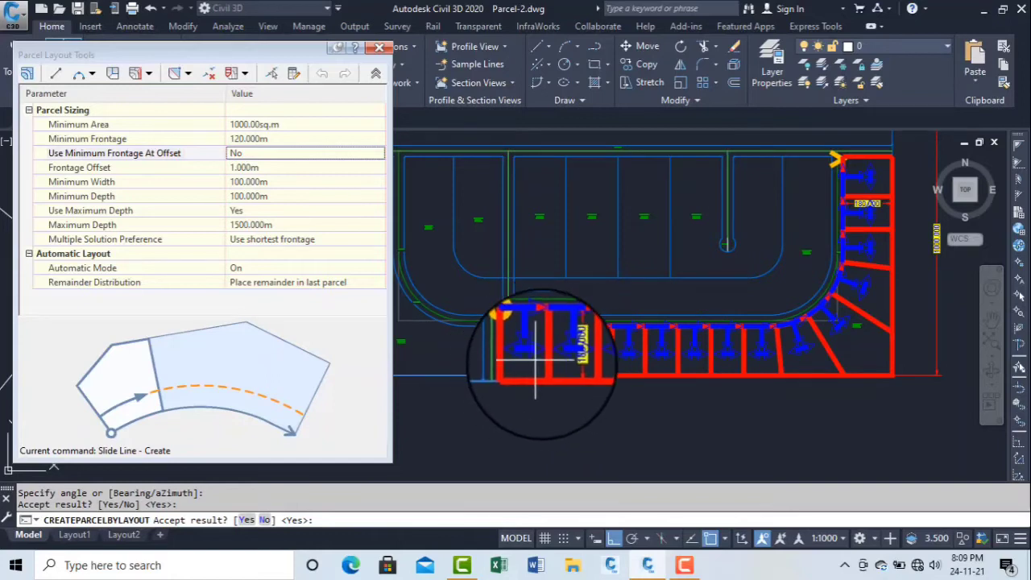
scroll(534, 372, up, 2)
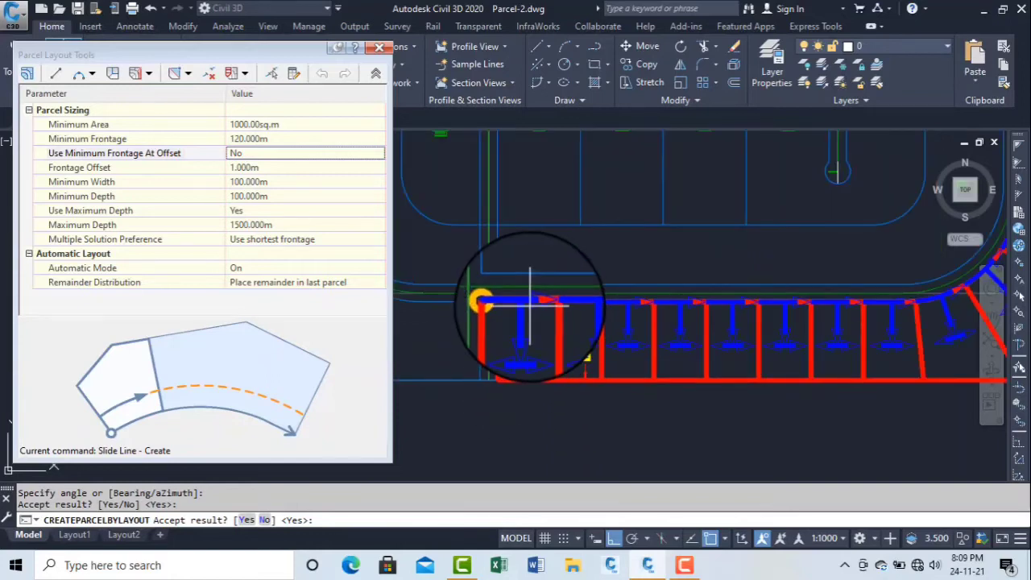
Step: Set the Minimum Depth of the lots to 150 m
scroll(528, 347, up, 3)
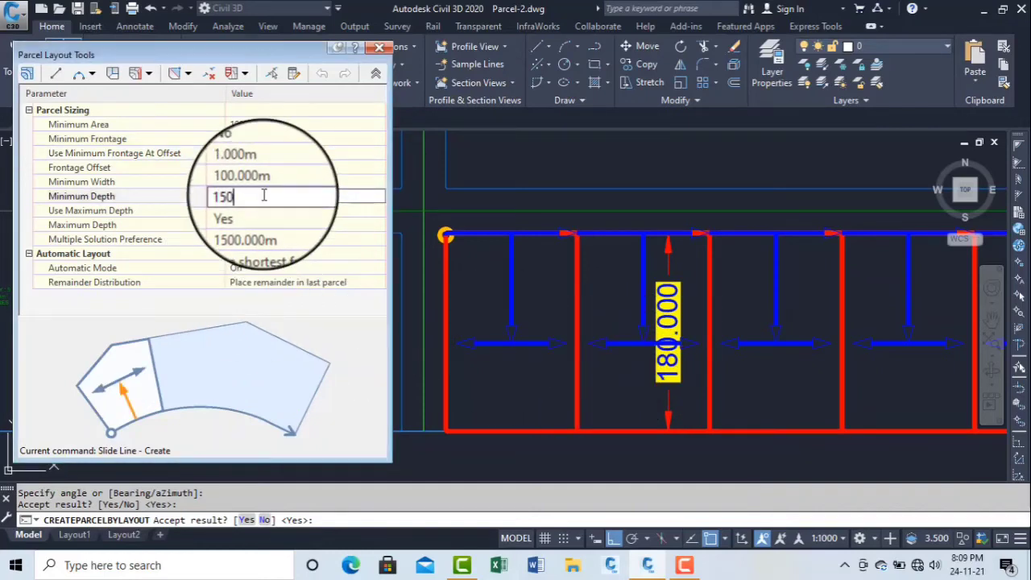
click(282, 238)
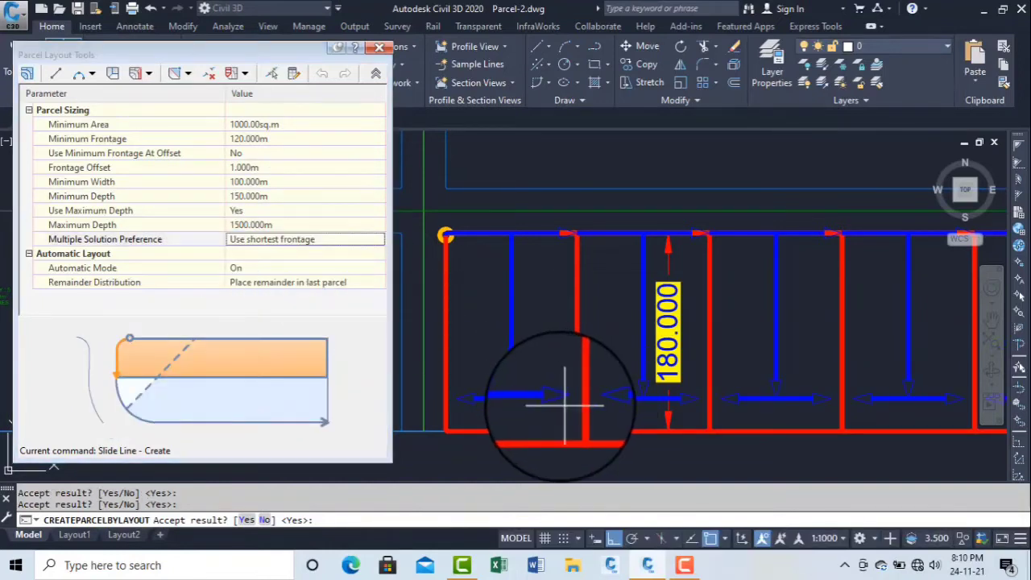
click(258, 195)
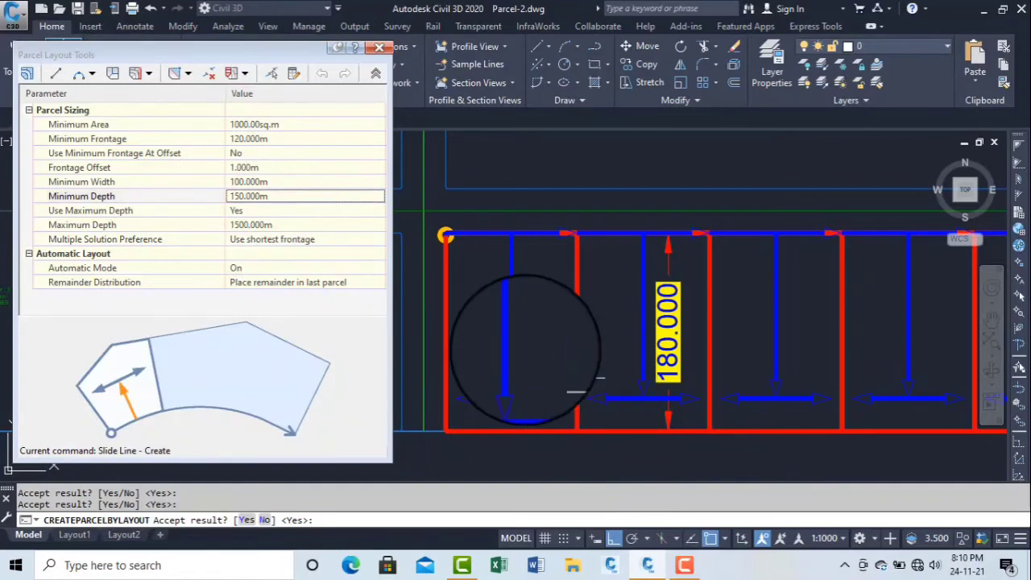
Step: Try Use Maximum Depth set to No for the previewed lots and return it to Yes
click(236, 211)
click(237, 211)
click(253, 228)
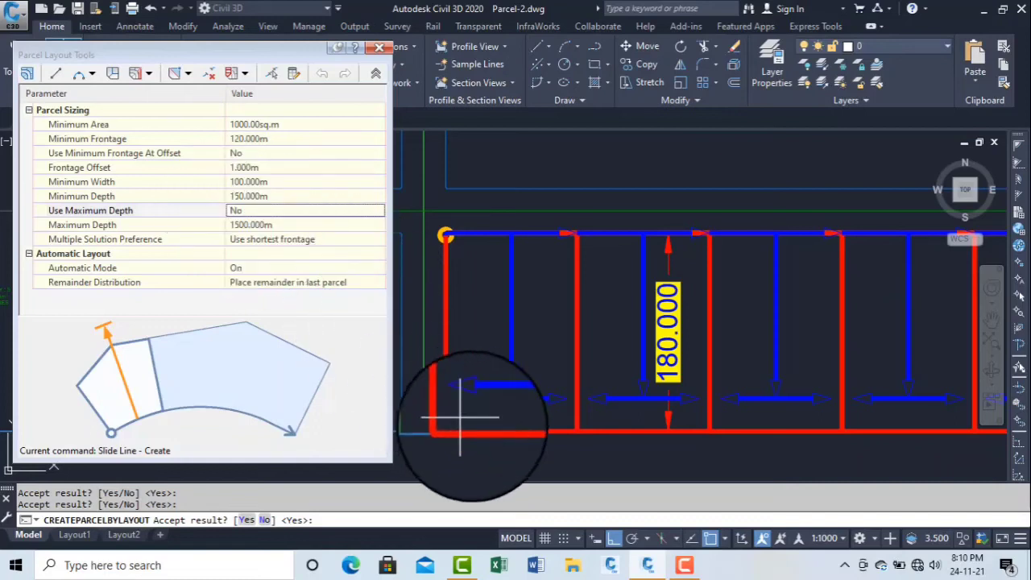
click(246, 212)
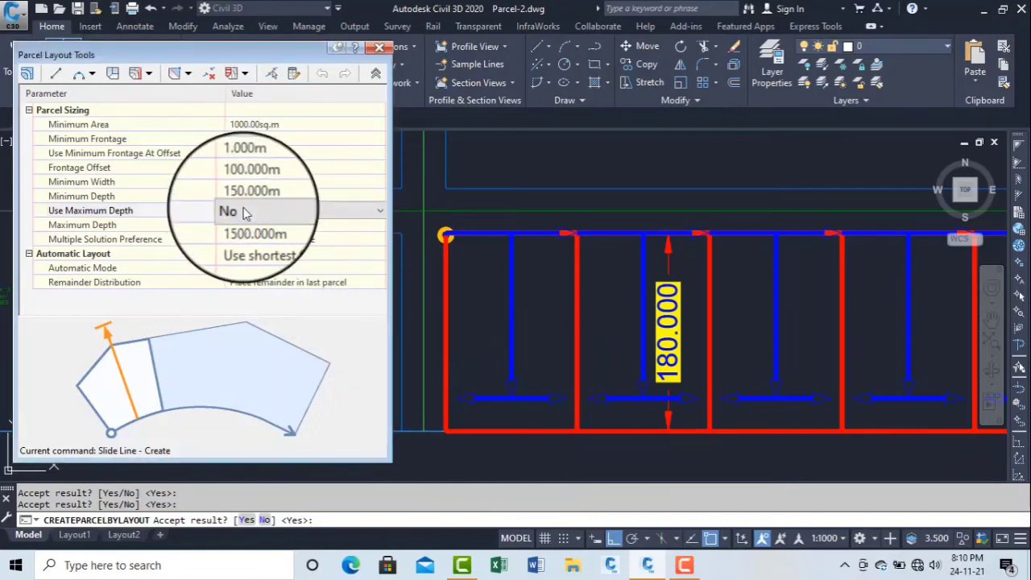
click(264, 212)
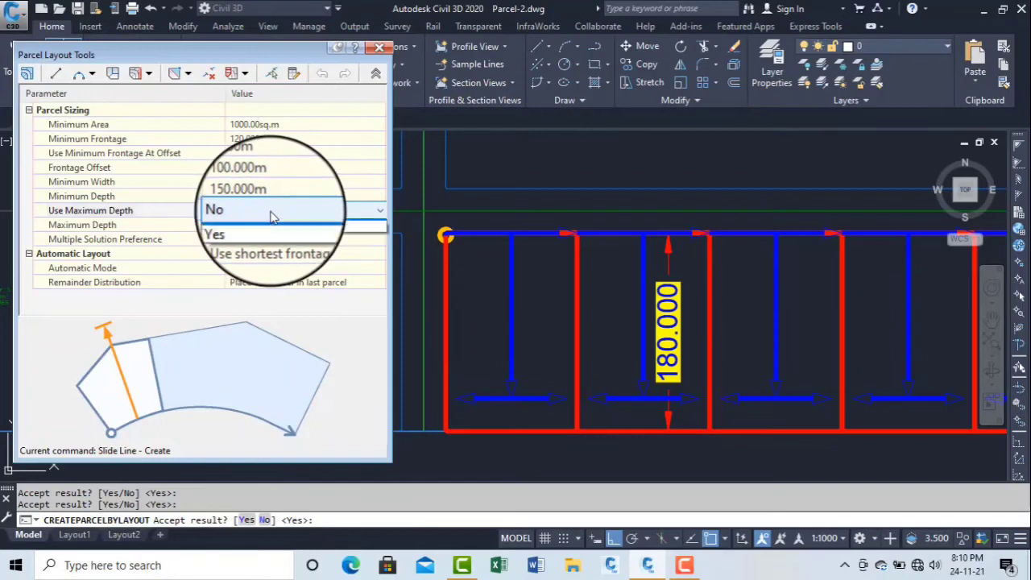
click(272, 239)
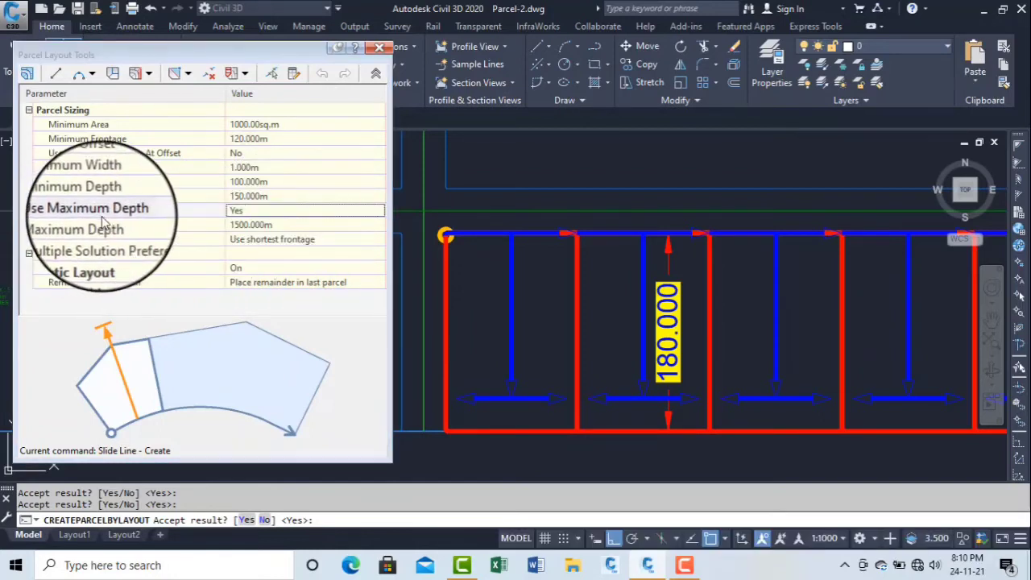
Step: Review the Maximum Depth and Minimum Width values against the previewed lots, including those at the rounded southeast corner
click(250, 225)
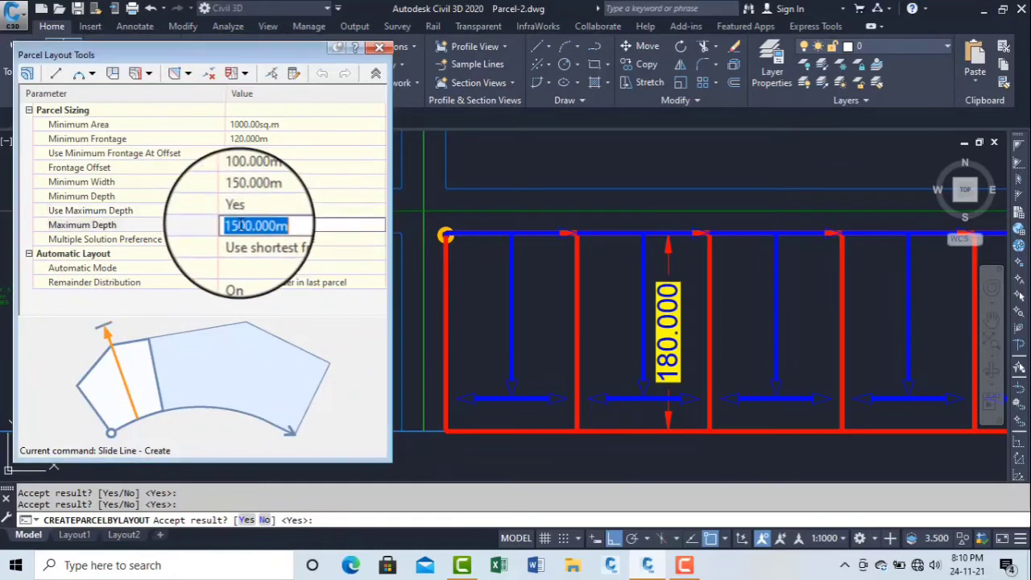
click(250, 226)
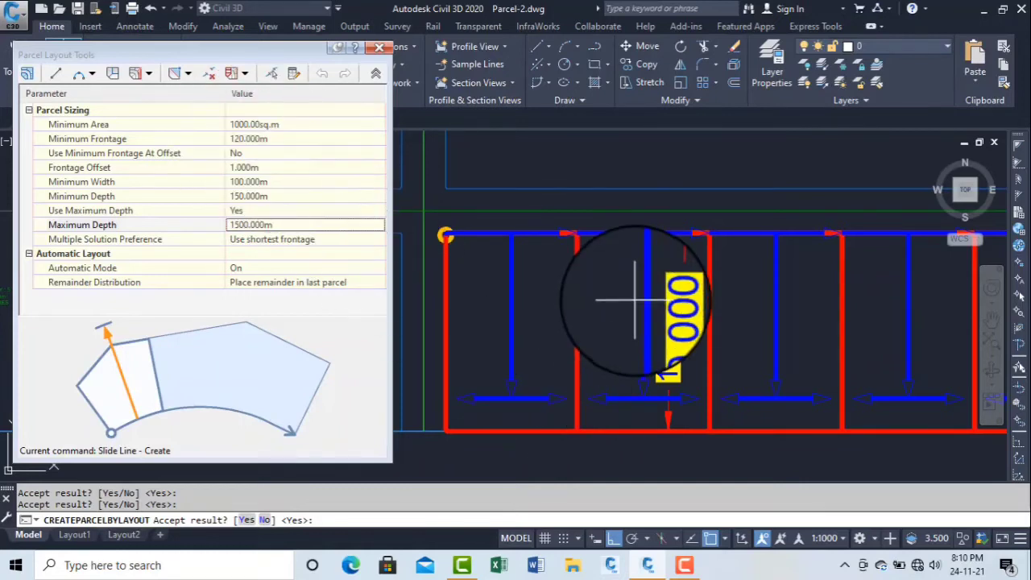
click(249, 184)
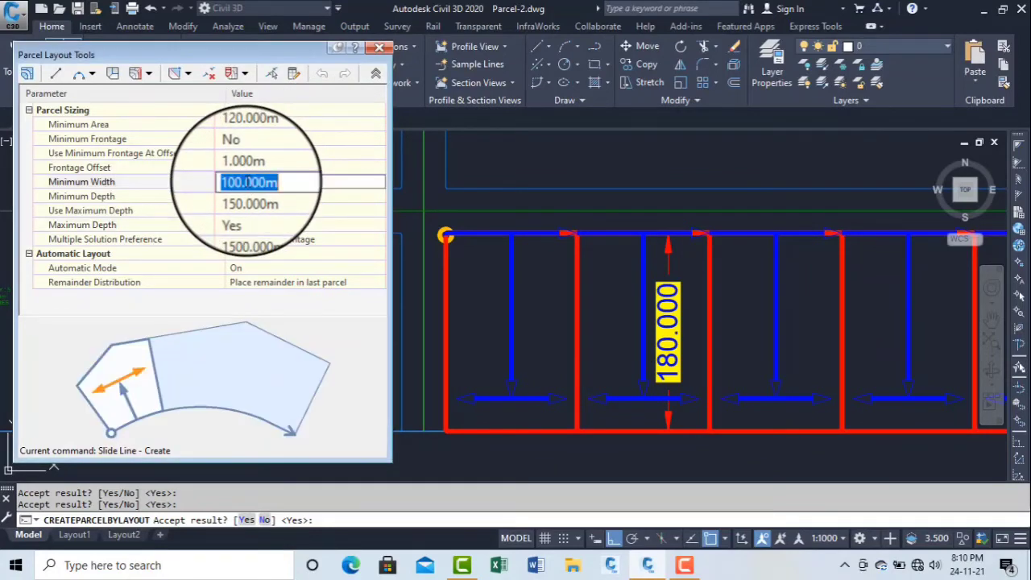
scroll(539, 340, down, 5)
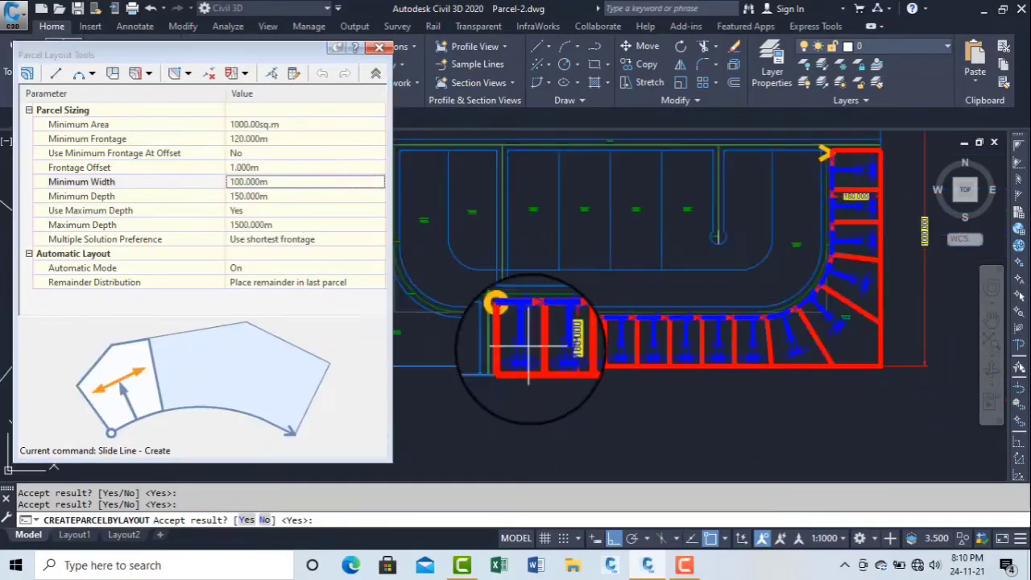
scroll(665, 337, up, 5)
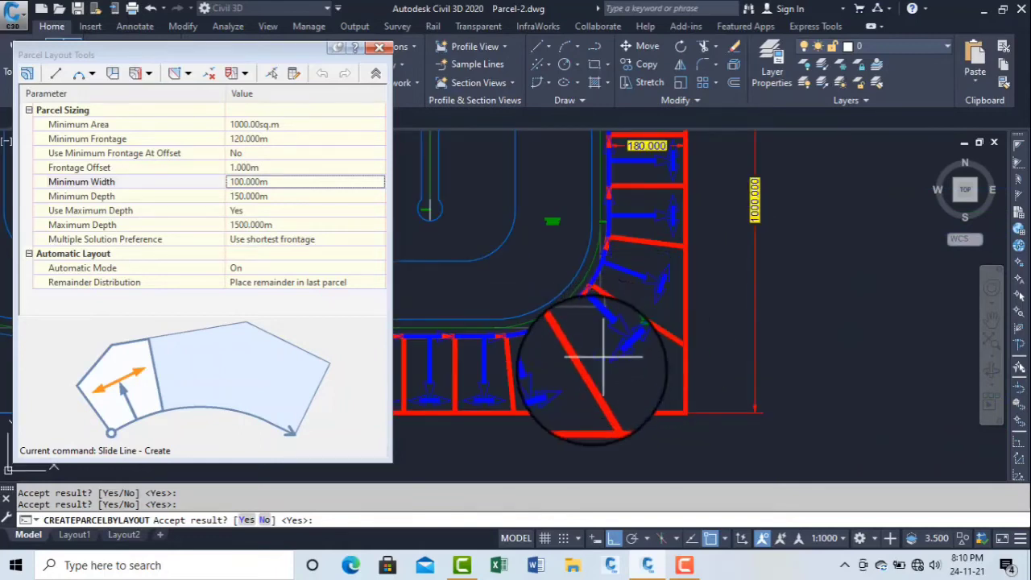
click(258, 182)
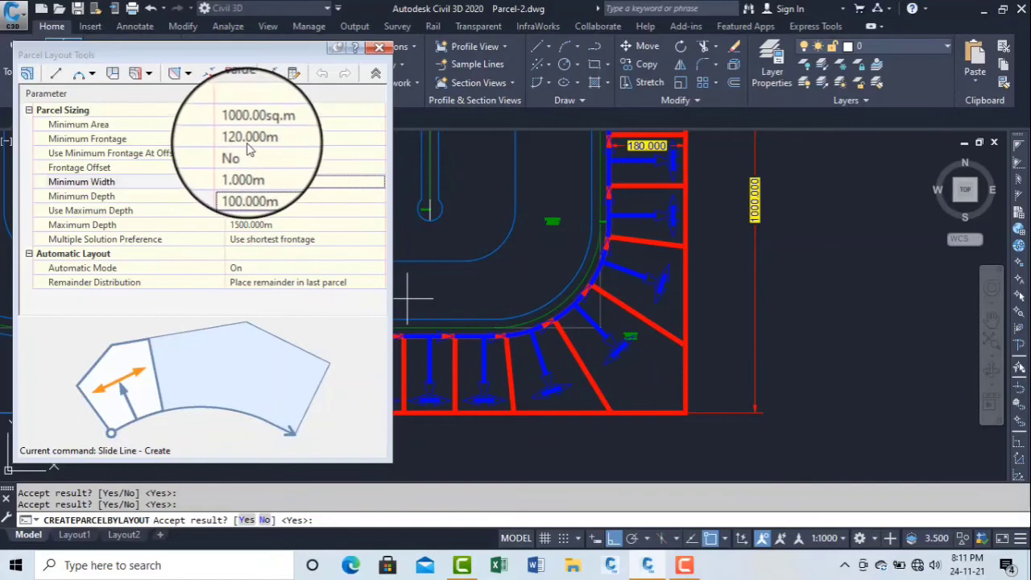
Step: Set the Minimum Frontage of the previewed lots to 150 m
scroll(472, 341, up, 4)
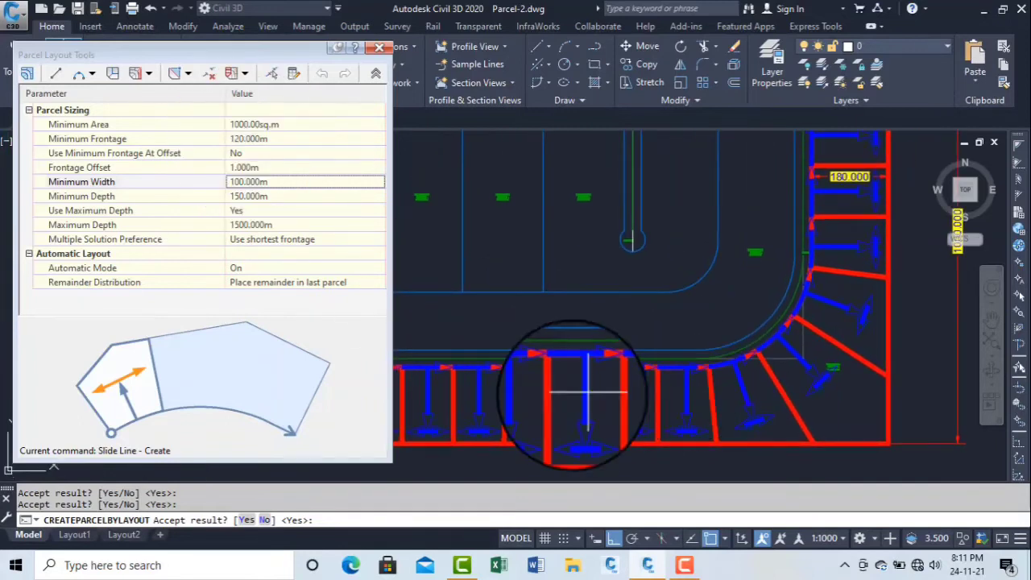
scroll(580, 395, down, 2)
scroll(592, 368, up, 3)
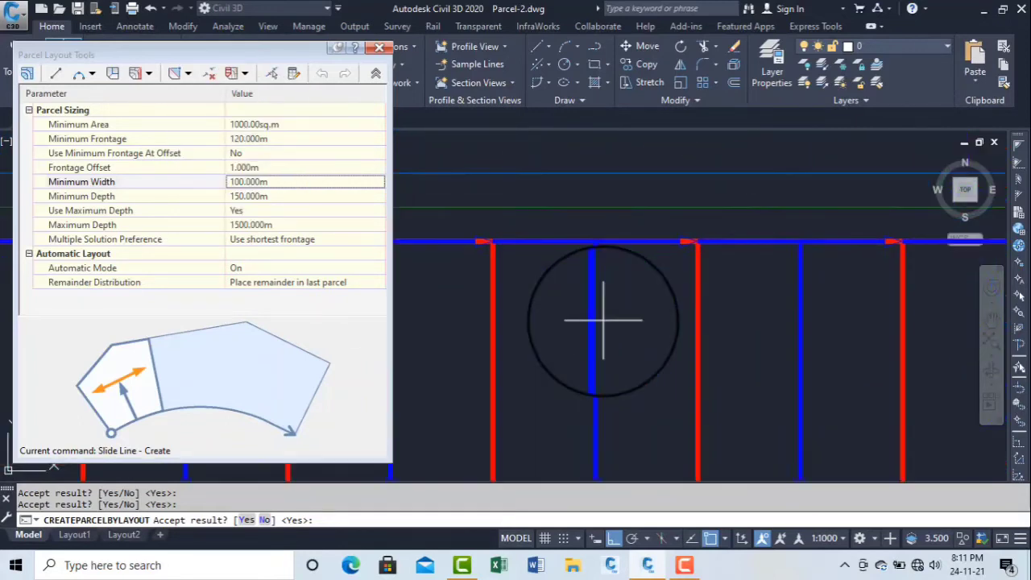
scroll(603, 310, down, 2)
click(278, 138)
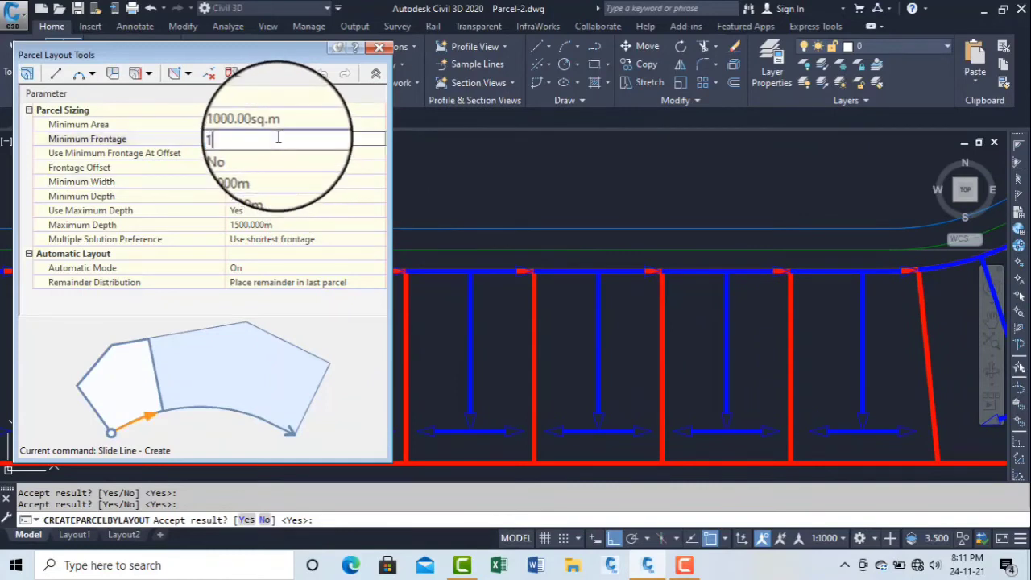
text(150)
key(Return)
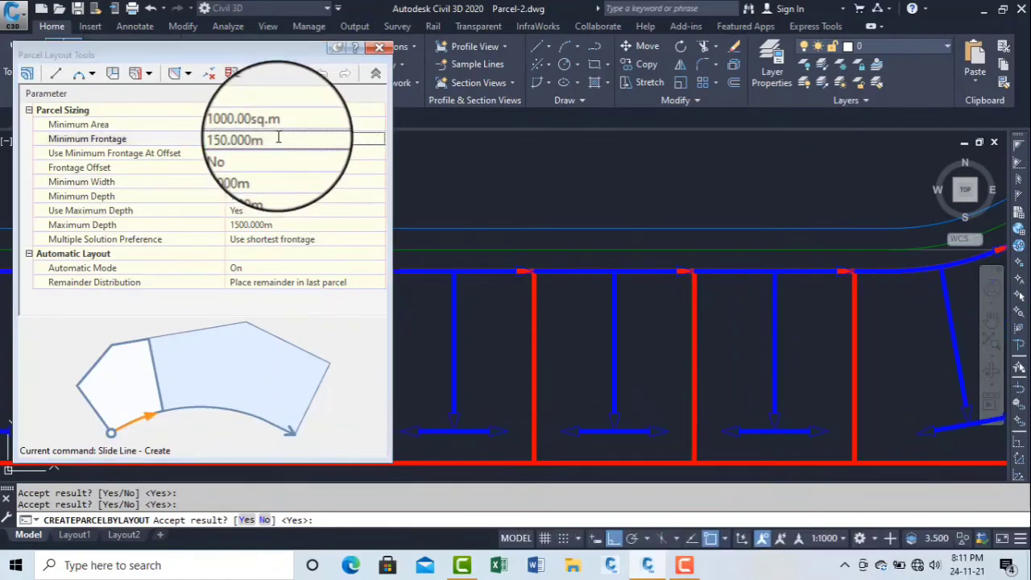
Step: Set the Minimum Frontage of the previewed lots to 100 m
scroll(585, 321, down, 1)
scroll(588, 326, down, 2)
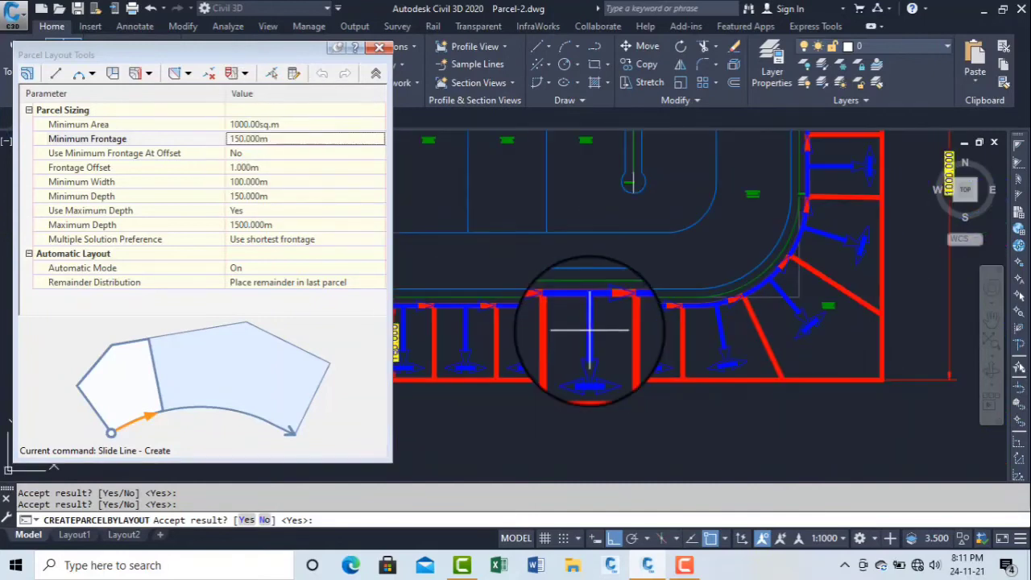
scroll(590, 337, up, 2)
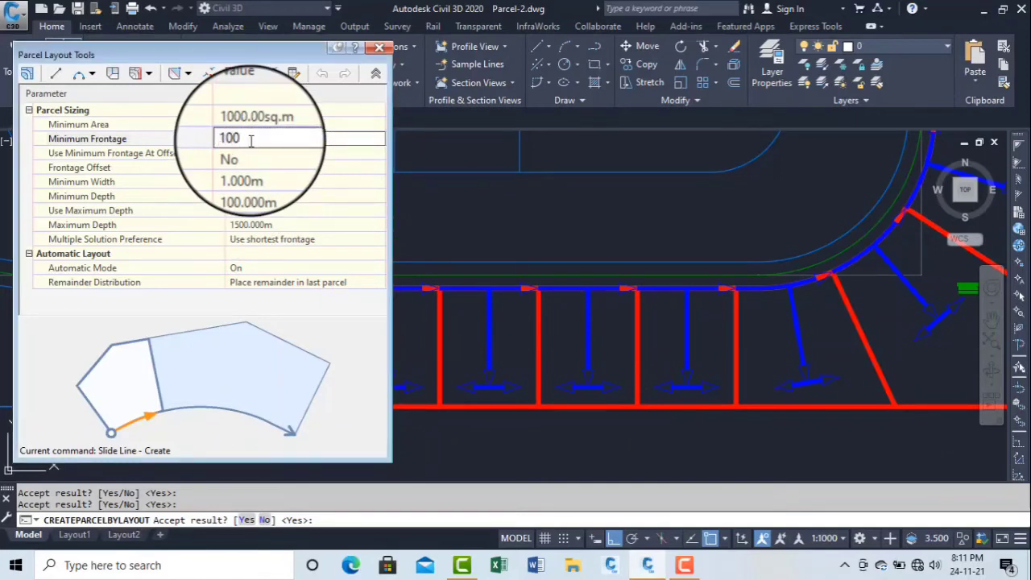
click(290, 182)
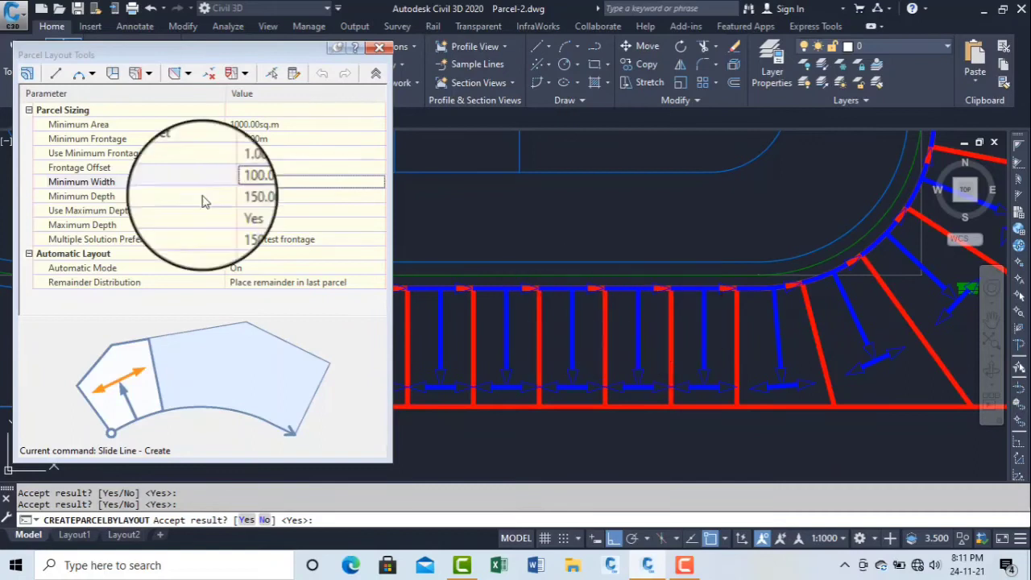
Step: Set the Minimum Width to 120 m and check the previewed lots along the straight frontage
click(254, 183)
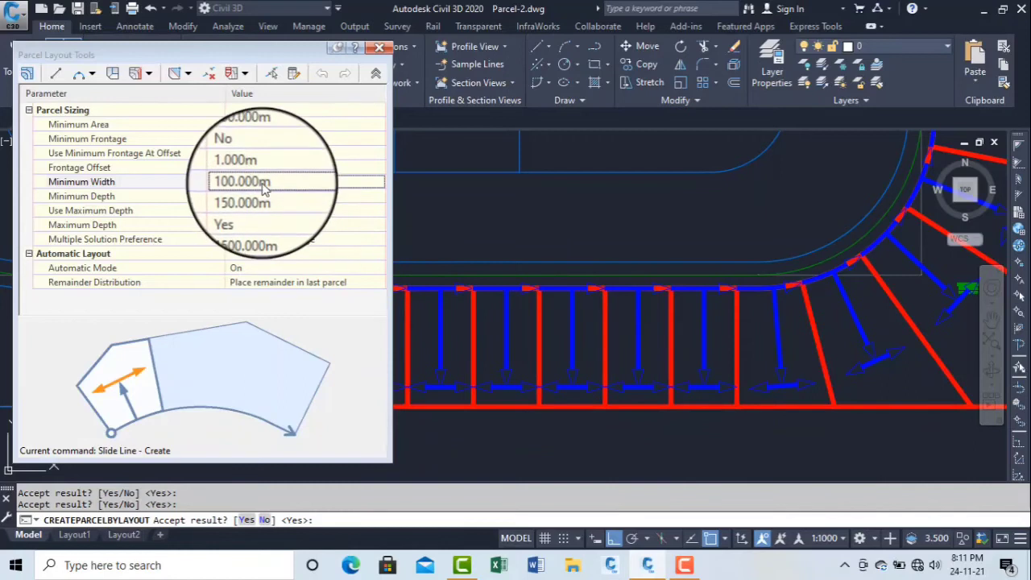
click(306, 182)
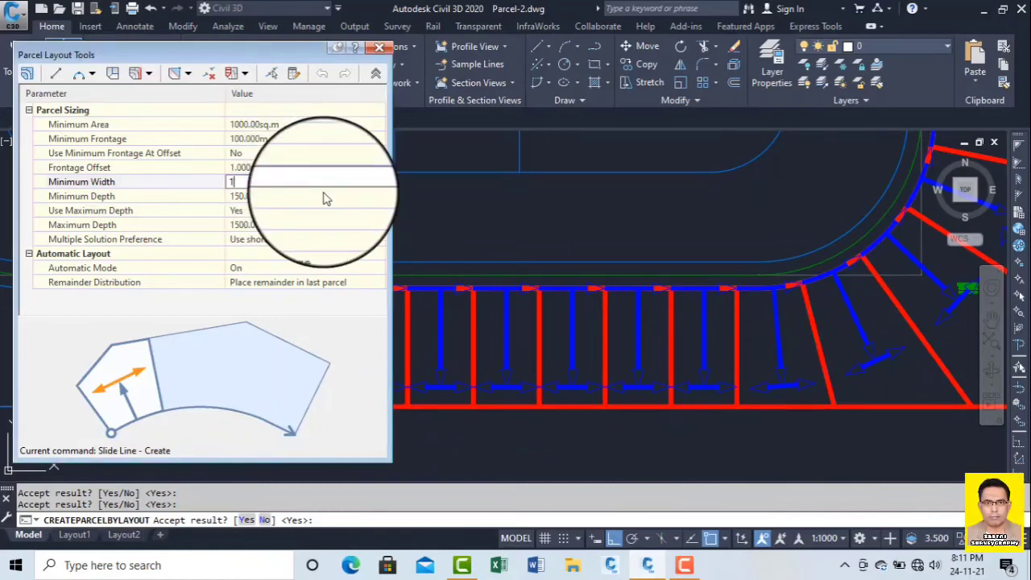
key(Return)
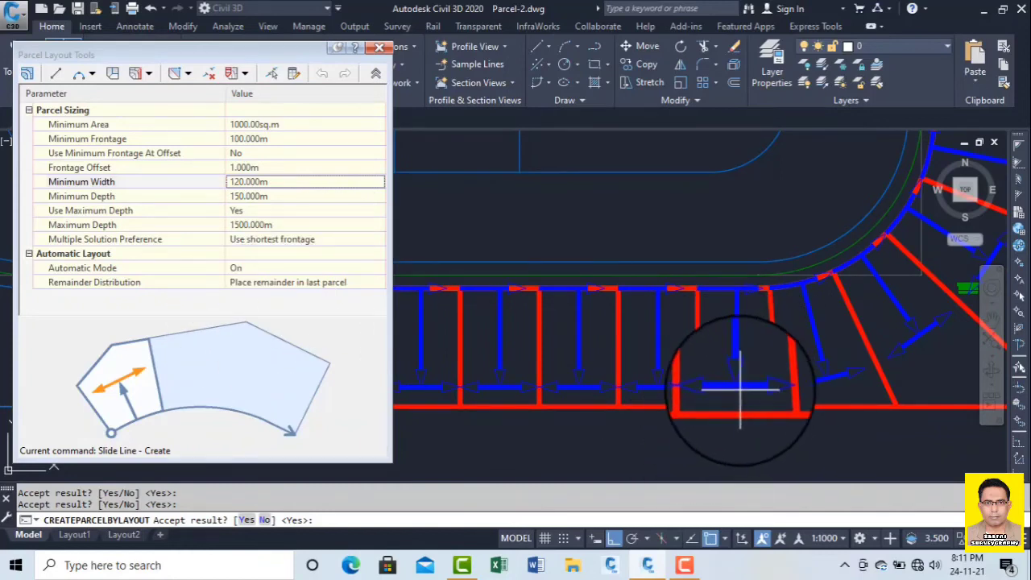
scroll(737, 398, down, 2)
scroll(556, 338, up, 3)
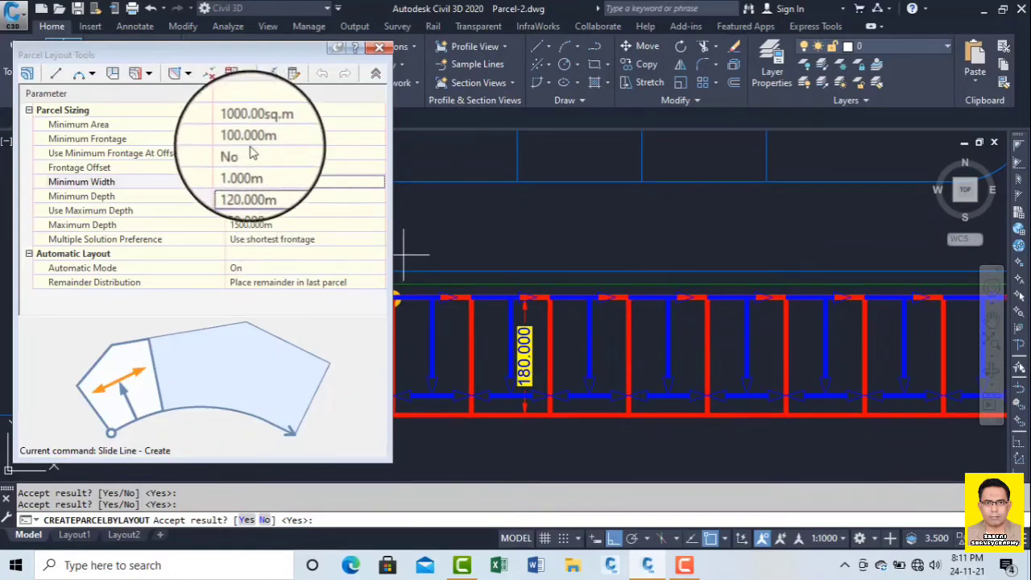
scroll(581, 358, up, 2)
scroll(529, 380, down, 4)
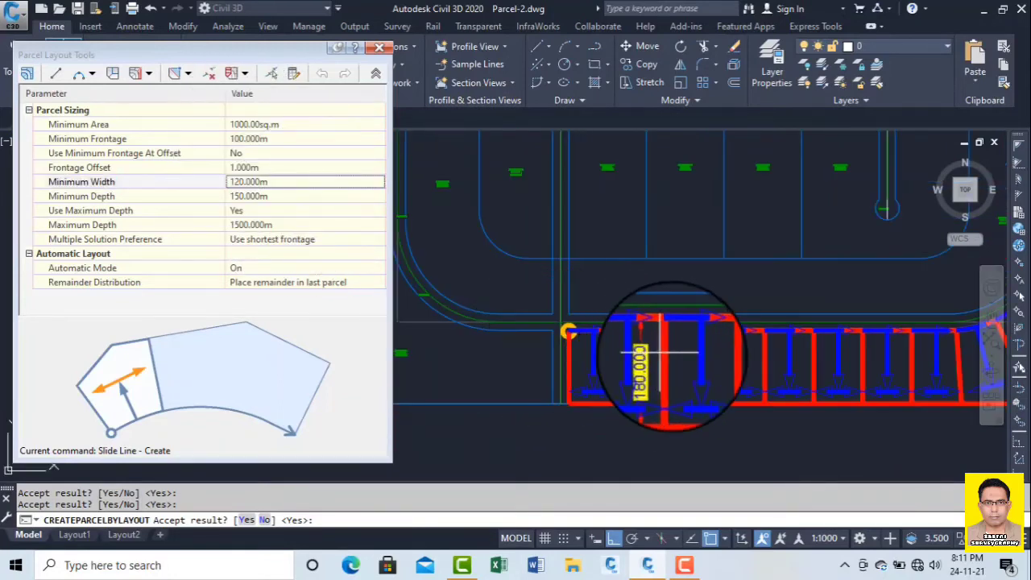
Step: Set the Minimum Width of the previewed lots along the straight frontage to 140 m
scroll(668, 373, up, 5)
middle_drag(690, 368, 590, 346)
scroll(621, 334, down, 3)
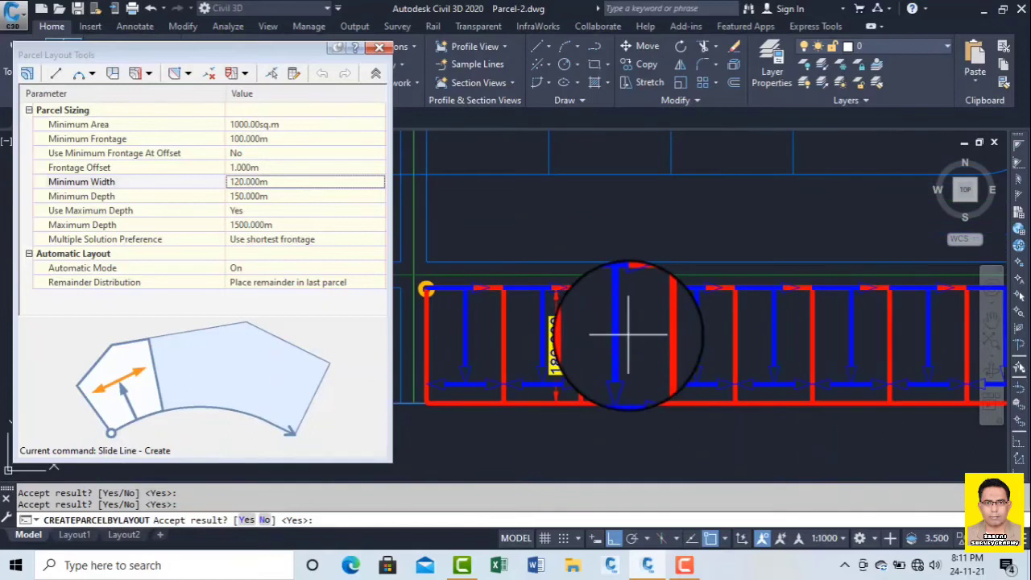
scroll(629, 333, up, 2)
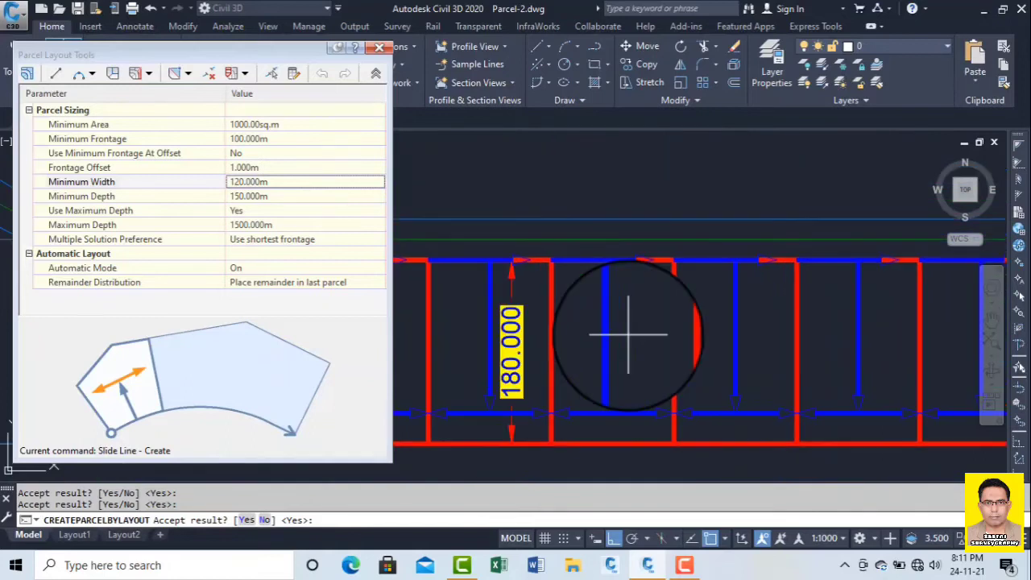
click(256, 181)
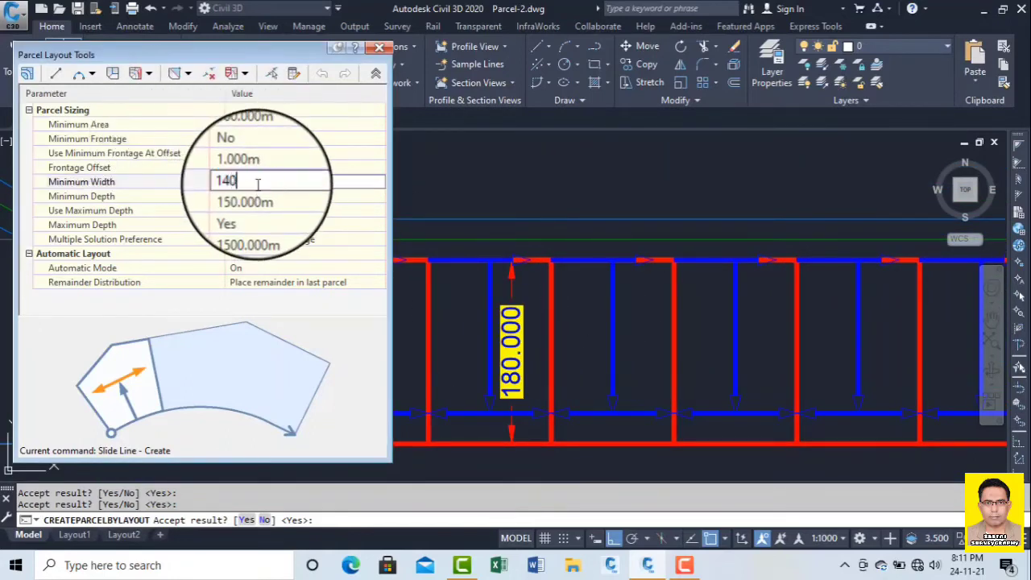
click(278, 208)
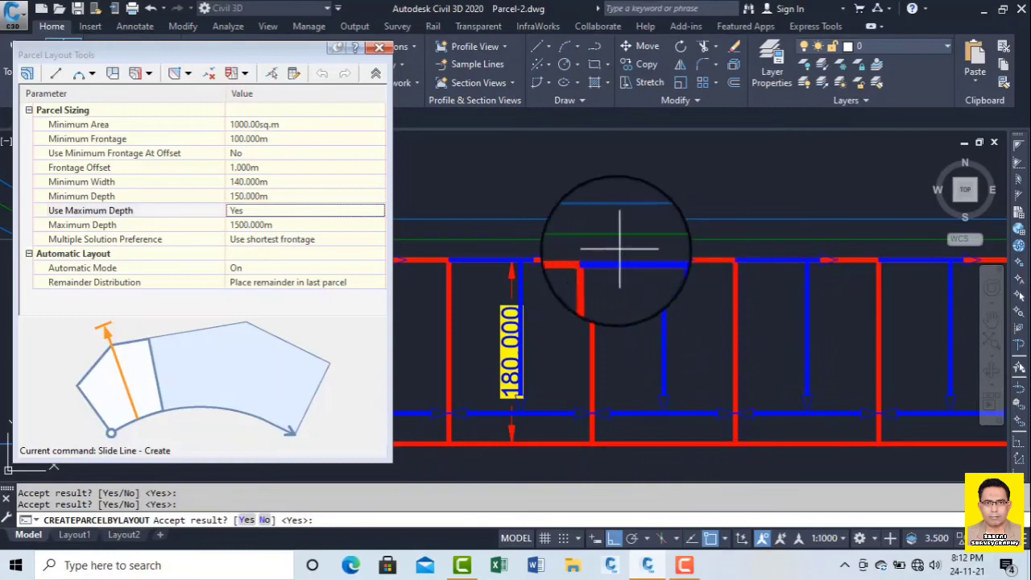
Step: Set the Minimum Width back to 120 m and check the previewed lots along the straight frontage
click(244, 184)
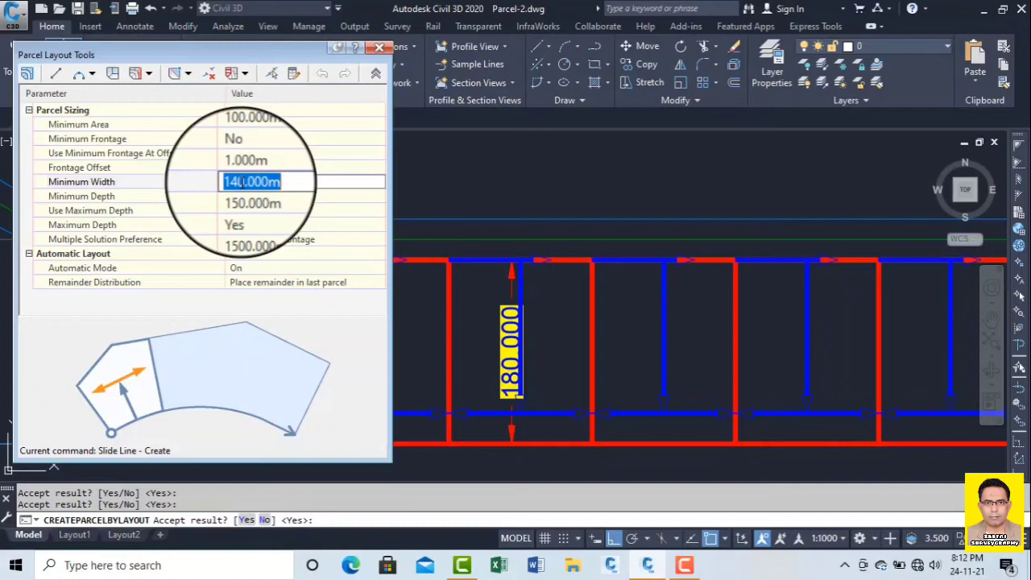
click(244, 182)
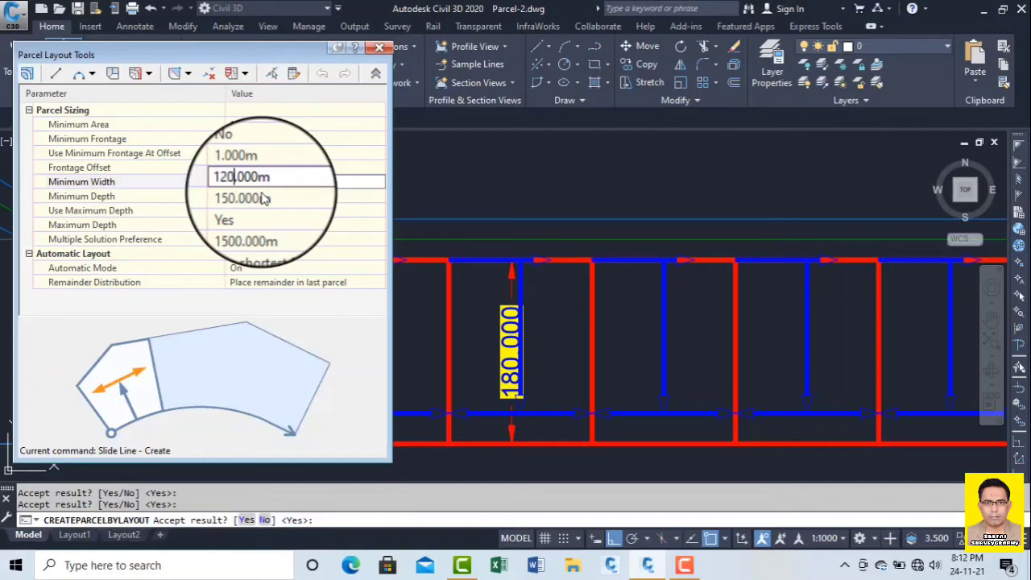
key(Return)
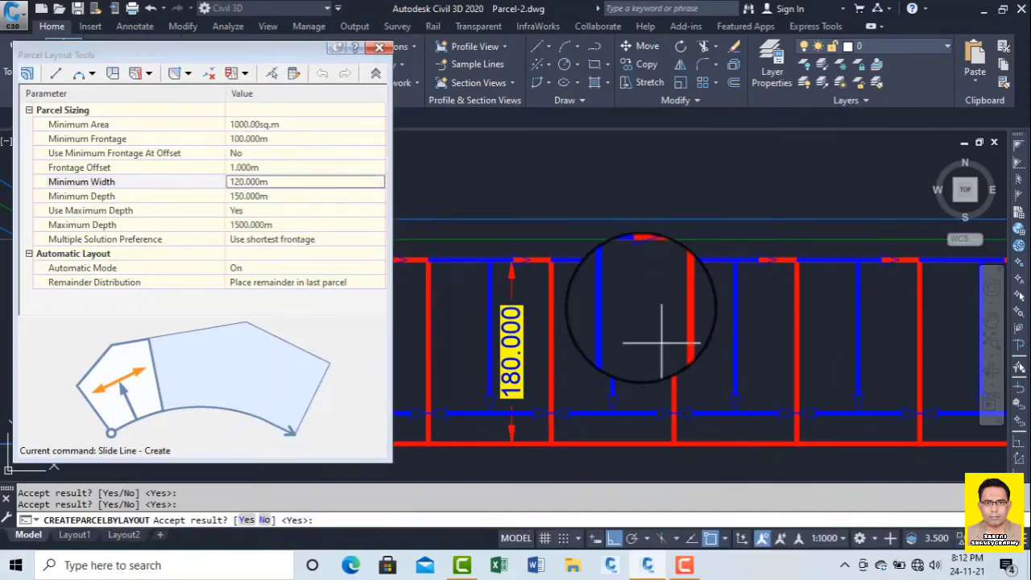
scroll(589, 327, down, 6)
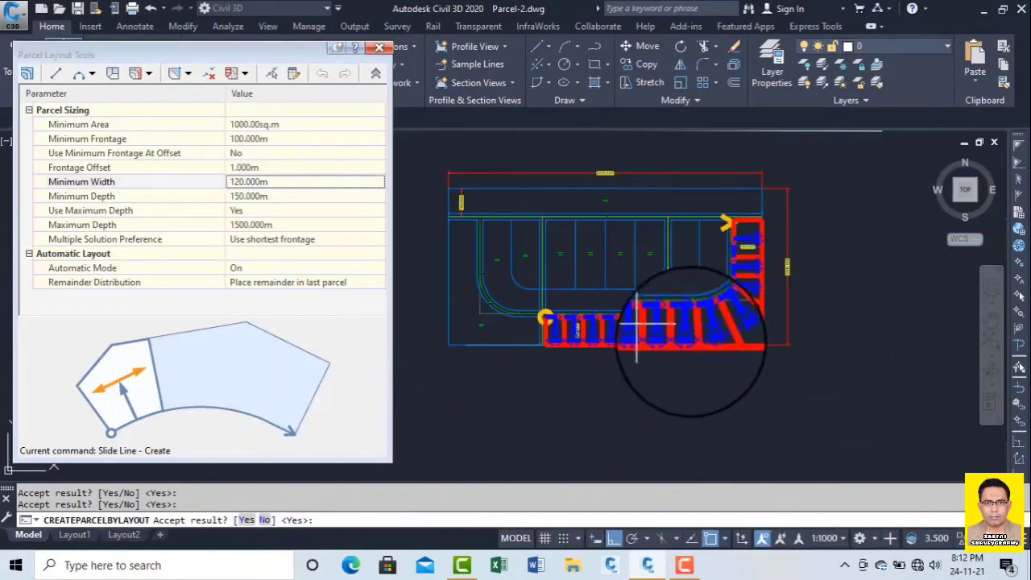
scroll(773, 347, up, 4)
scroll(773, 347, down, 4)
scroll(610, 329, up, 6)
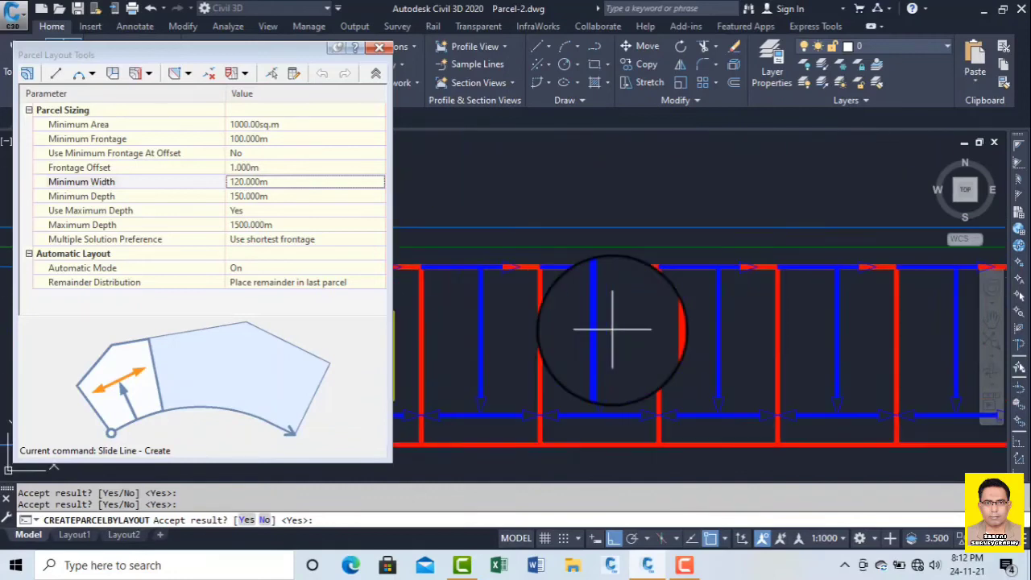
Step: Review the width and depth values, and set the Minimum Frontage of the previewed lots to 140 m
click(250, 167)
key(Tab)
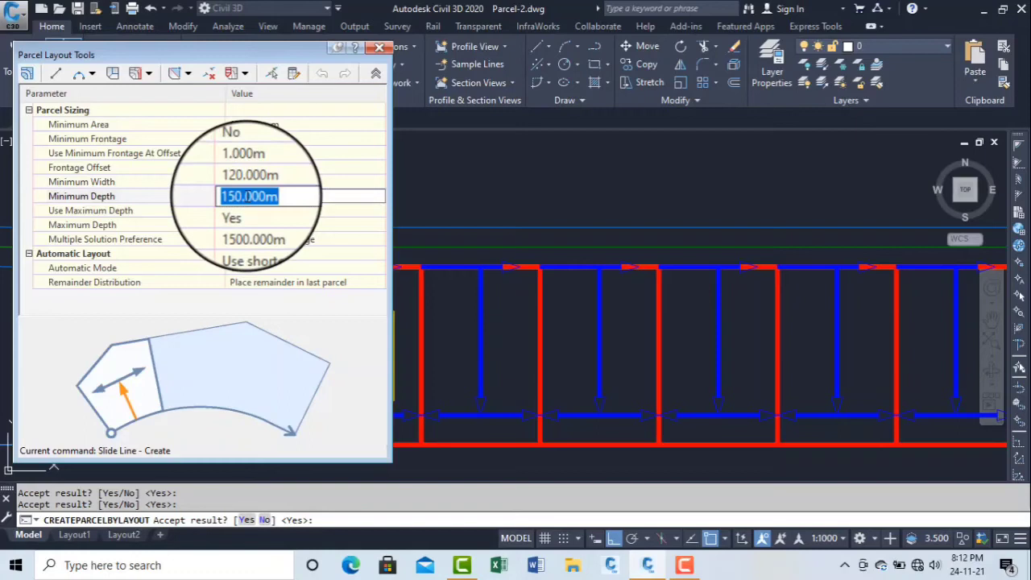
click(252, 182)
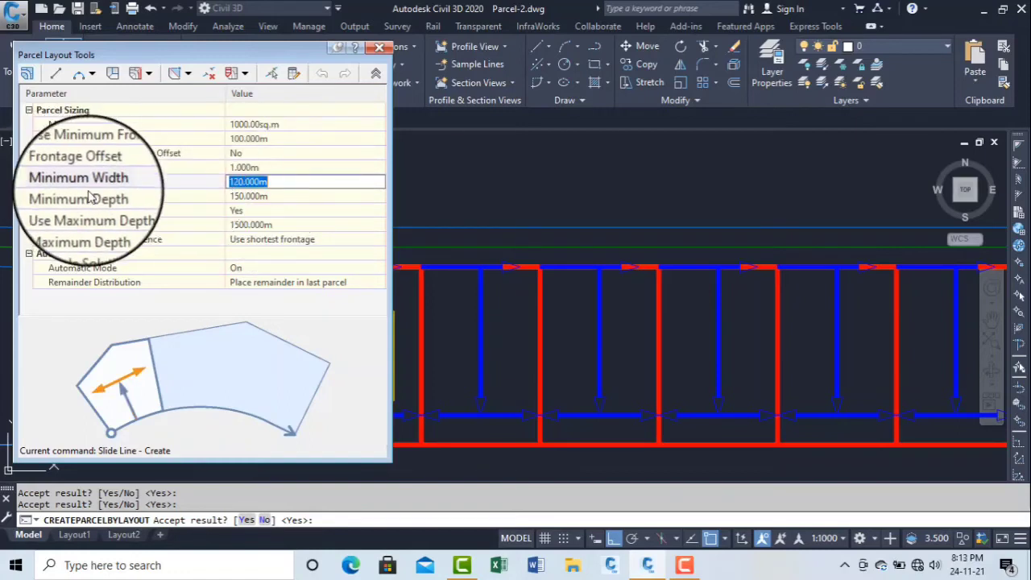
click(246, 139)
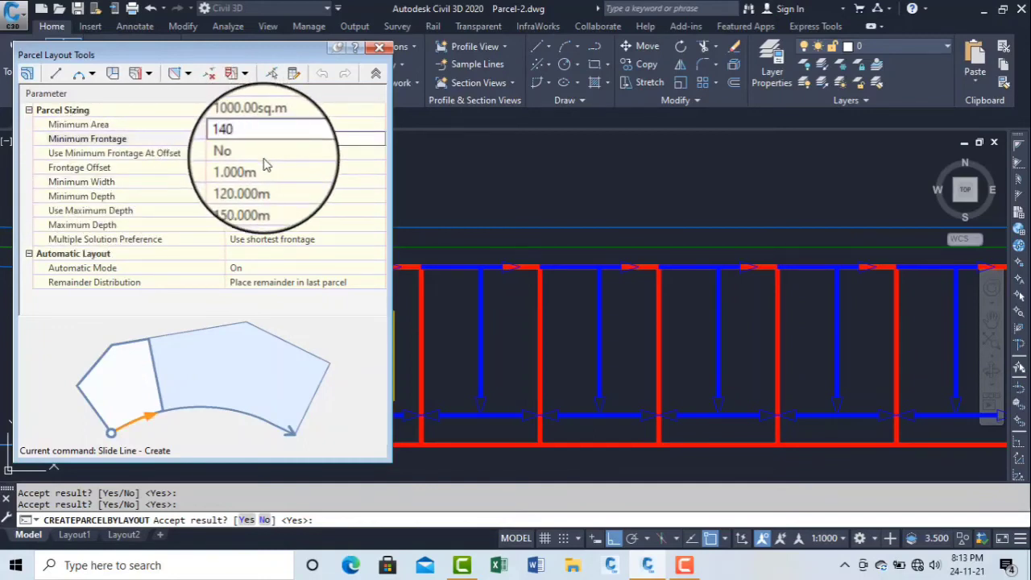
key(Return)
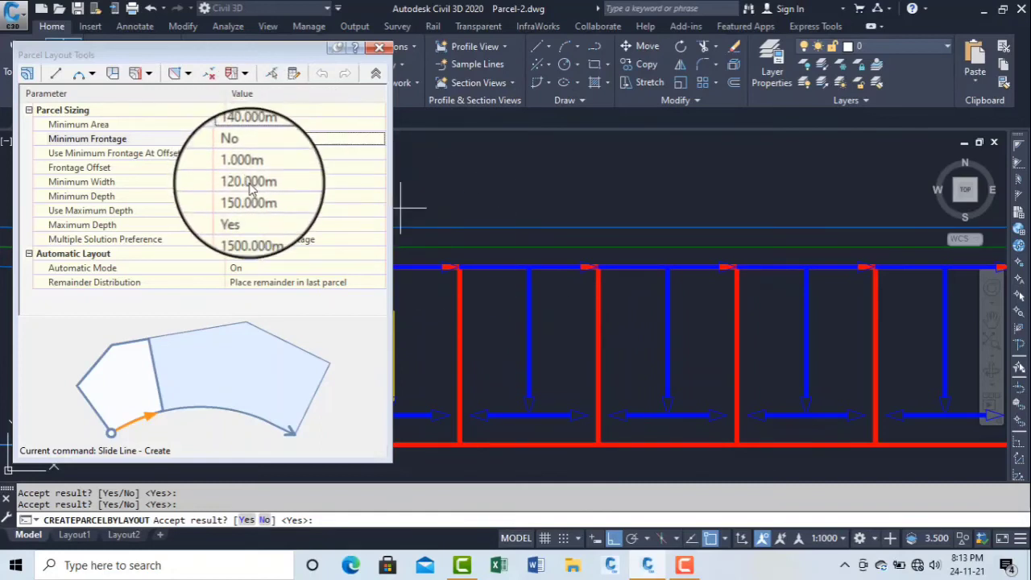
Step: Set the Minimum Width of the previewed lots to 100 m and their Minimum Frontage to 120 m
click(250, 182)
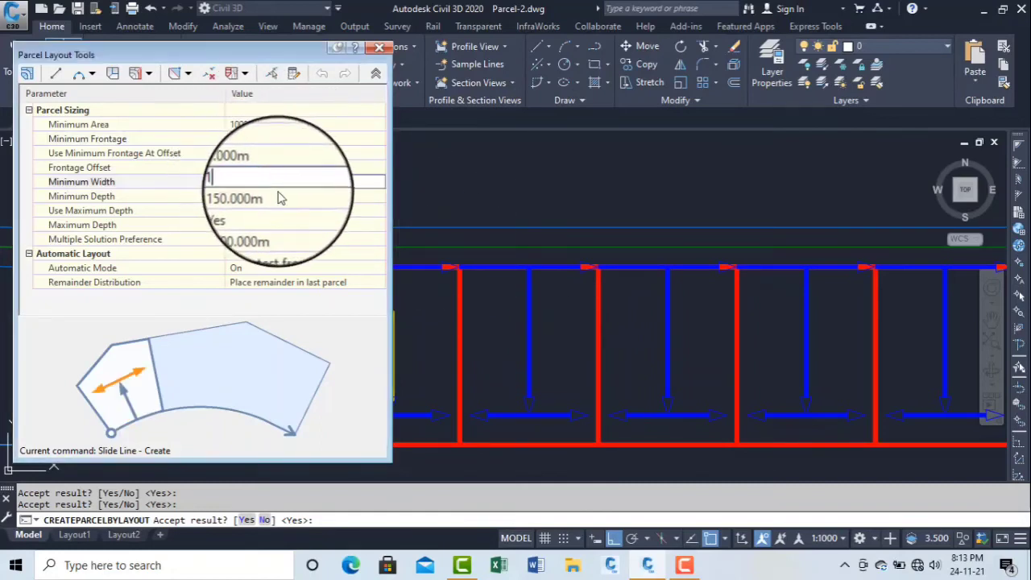
key(Return)
click(263, 138)
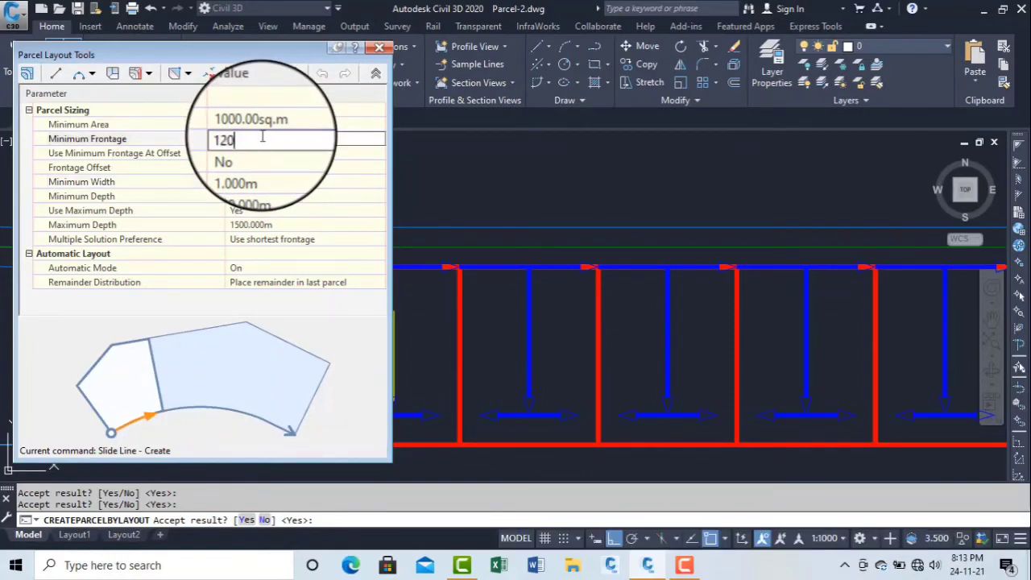
text(120)
click(290, 181)
text(100)
key(Return)
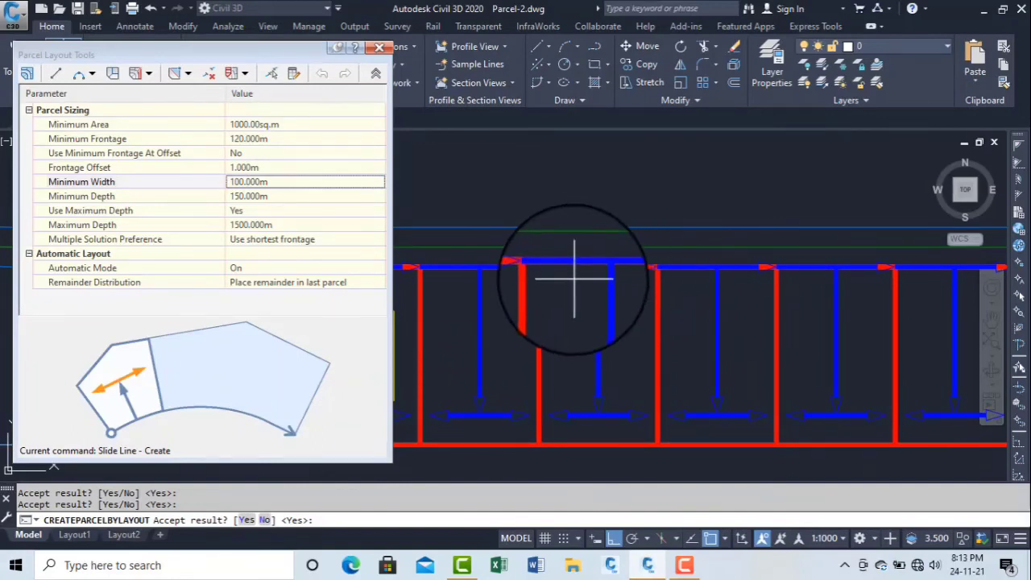
Step: Check the previewed lots at the rounded southeast corner and set their Minimum Depth to 160 m
scroll(518, 295, down, 5)
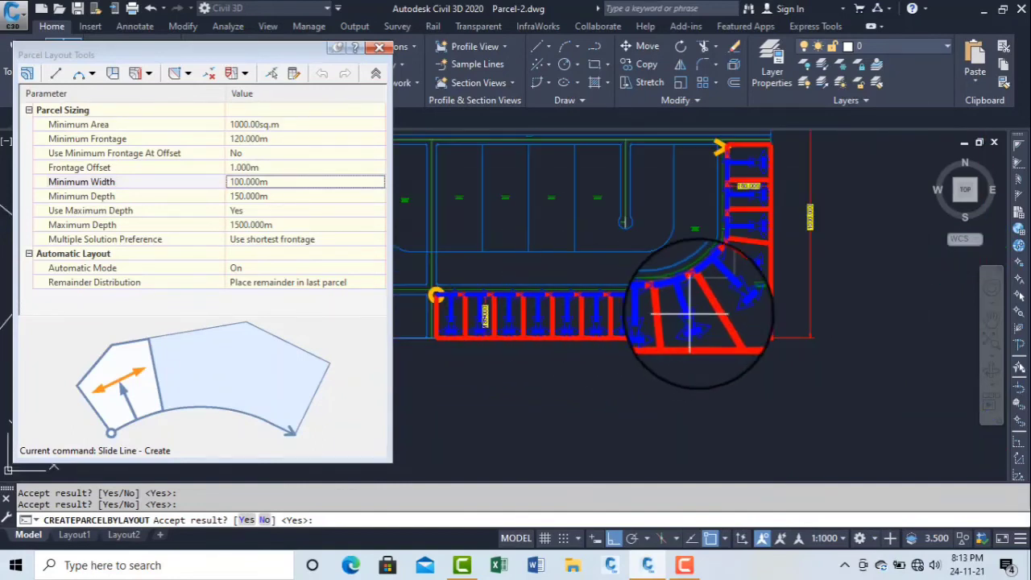
scroll(715, 306, up, 3)
middle_drag(718, 300, 643, 347)
scroll(722, 327, up, 2)
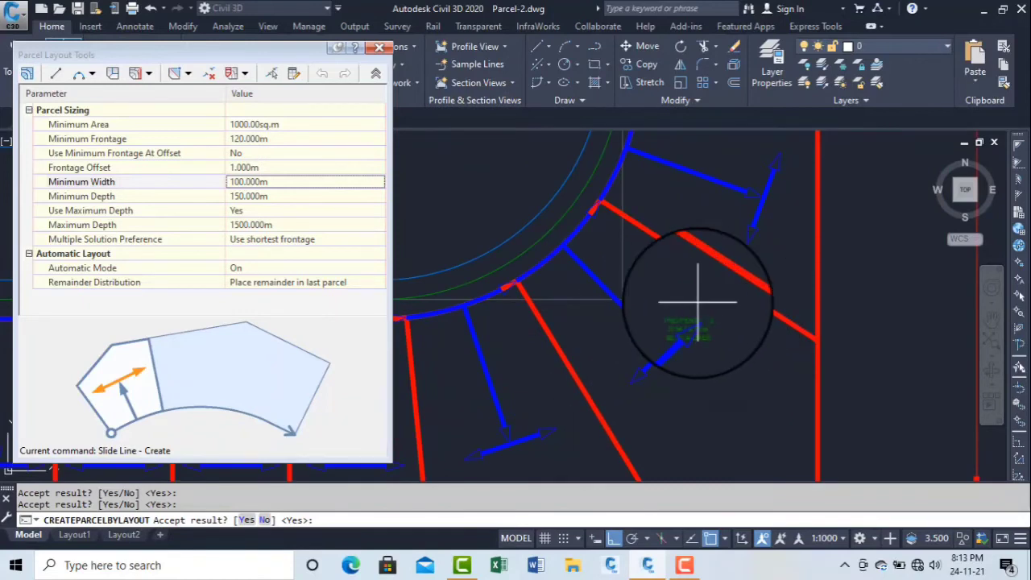
click(246, 182)
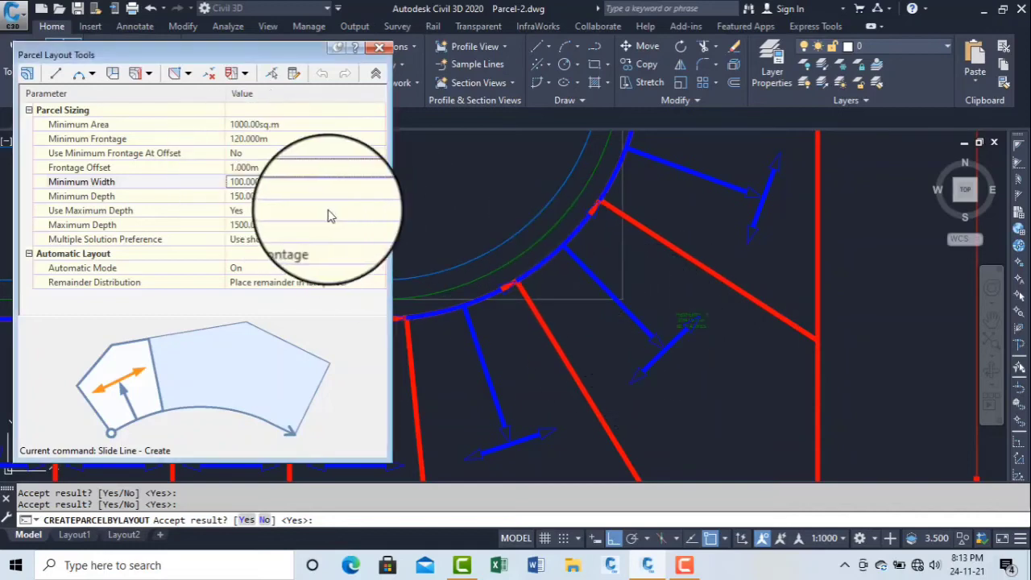
click(247, 201)
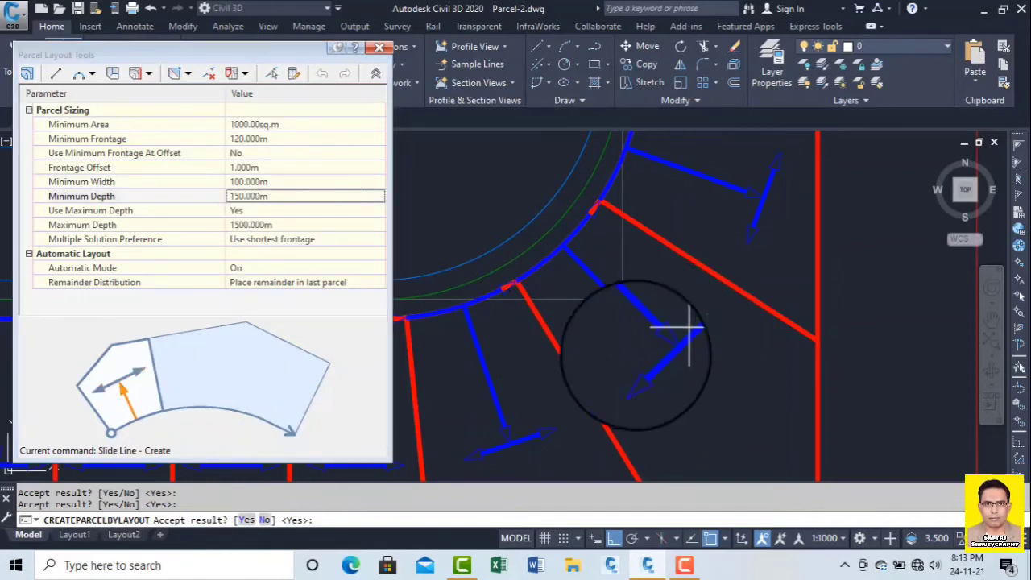
click(253, 203)
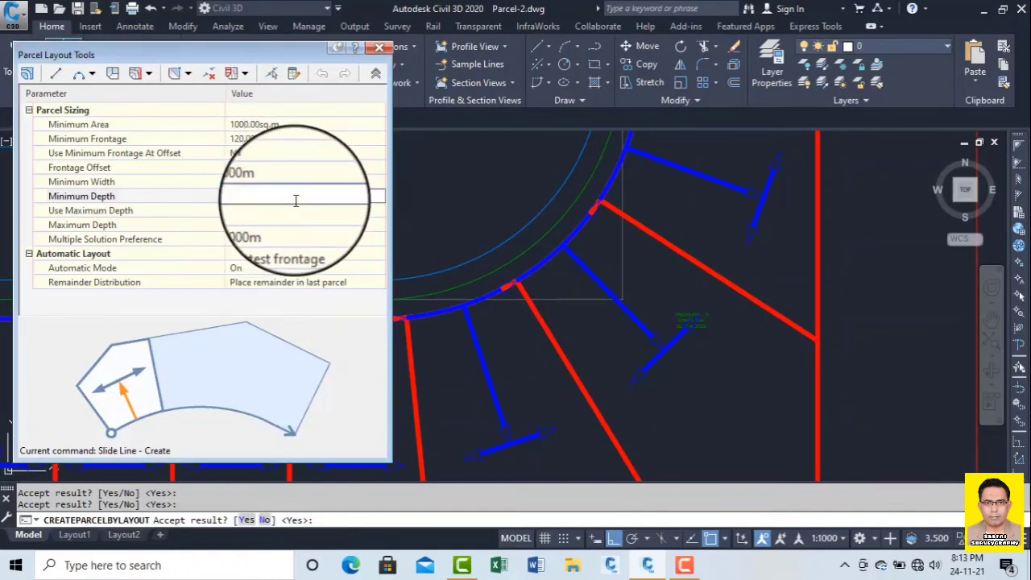
text(160)
click(329, 252)
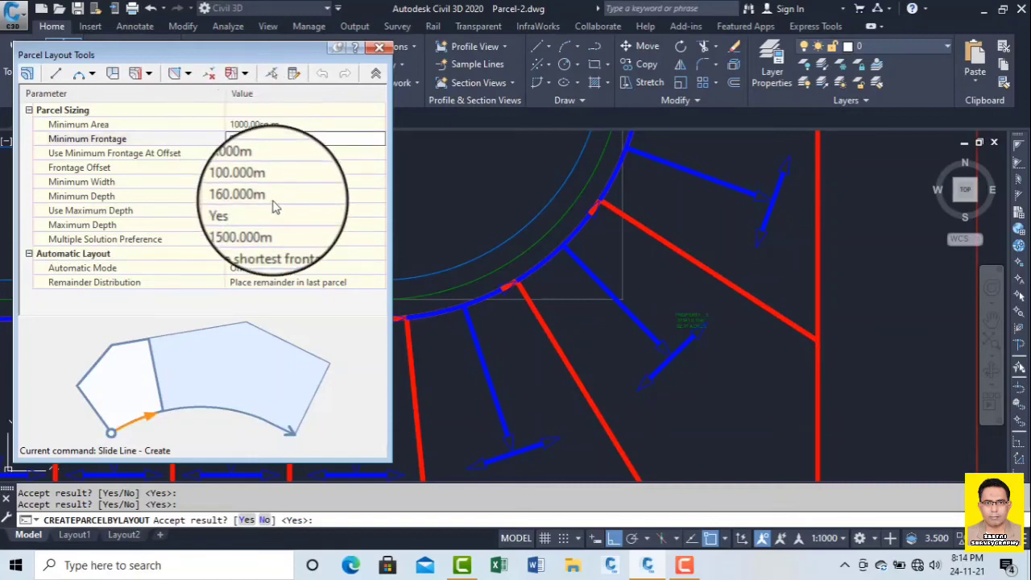
Step: Set the Minimum Frontage of the previewed lots to 60 m and their Minimum Width to 120 m
click(274, 201)
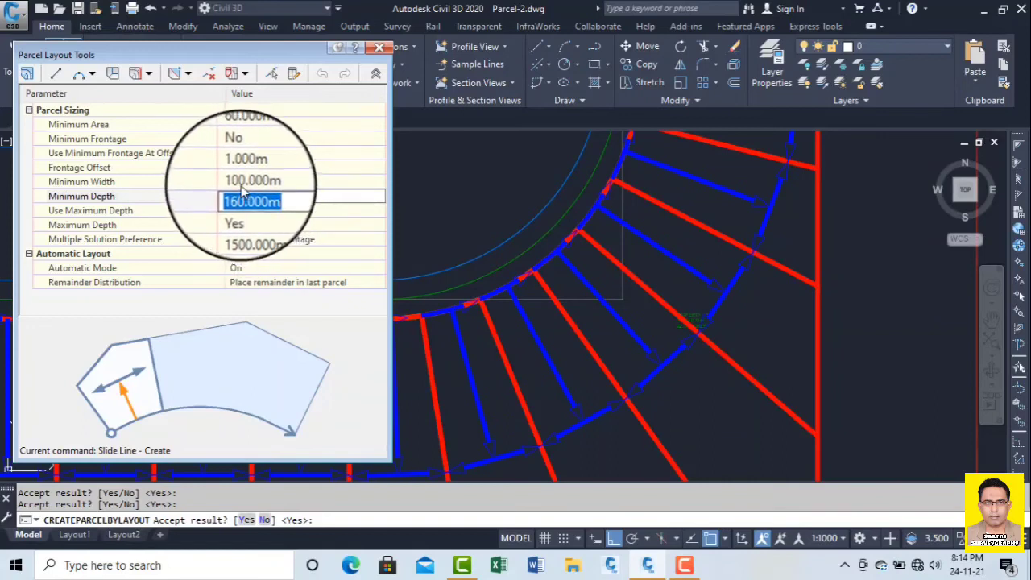
click(242, 184)
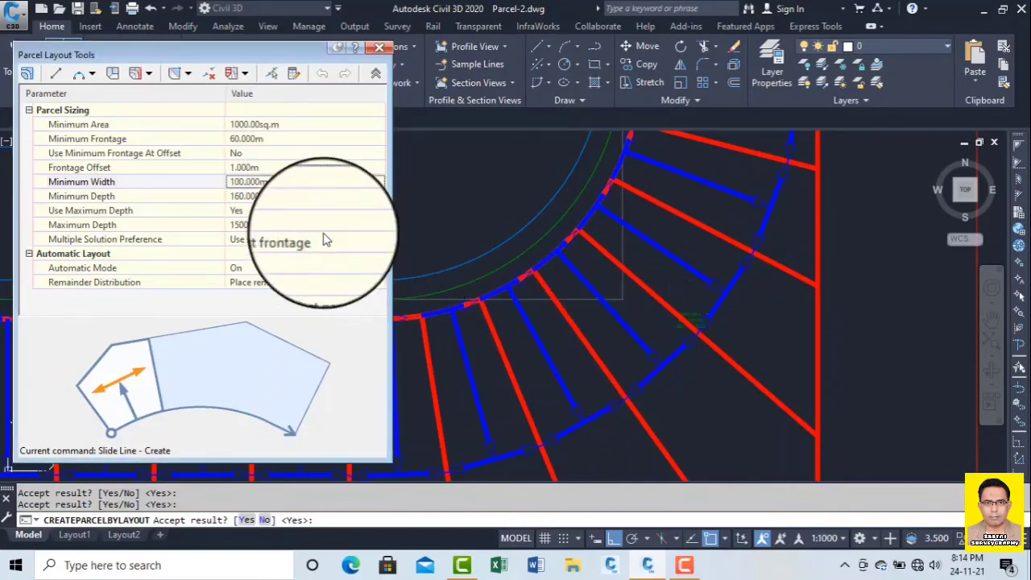
click(274, 198)
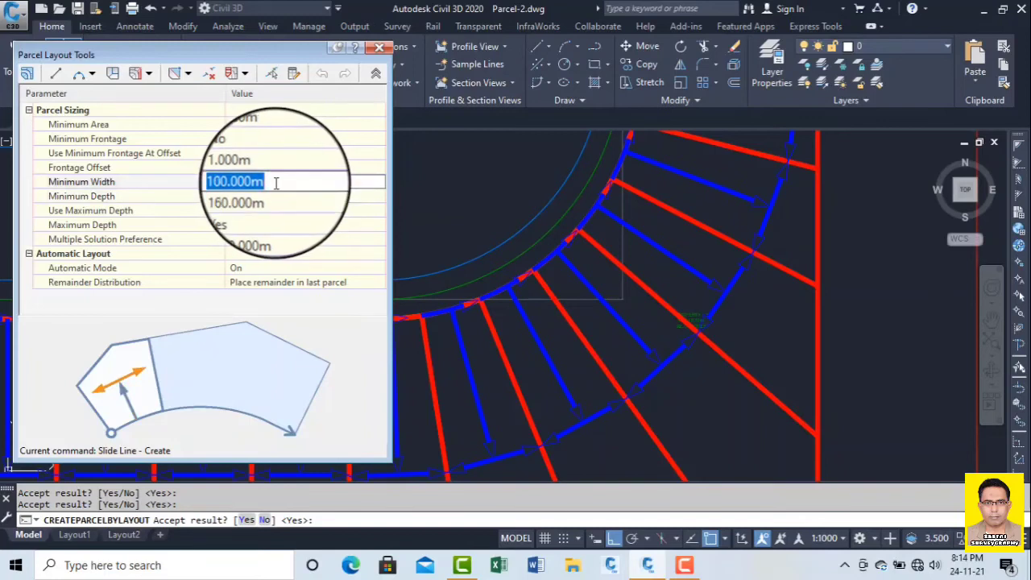
click(276, 184)
text(120)
key(Return)
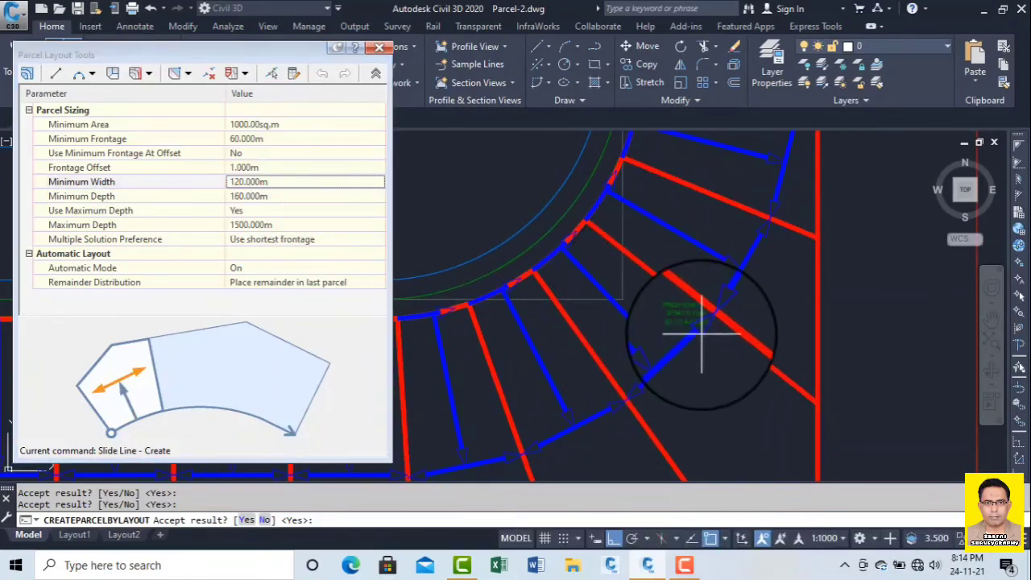
Step: Examine the previewed lots along the straight frontage and around the rounded corner against the Minimum Width and Minimum Depth values
scroll(681, 317, down, 2)
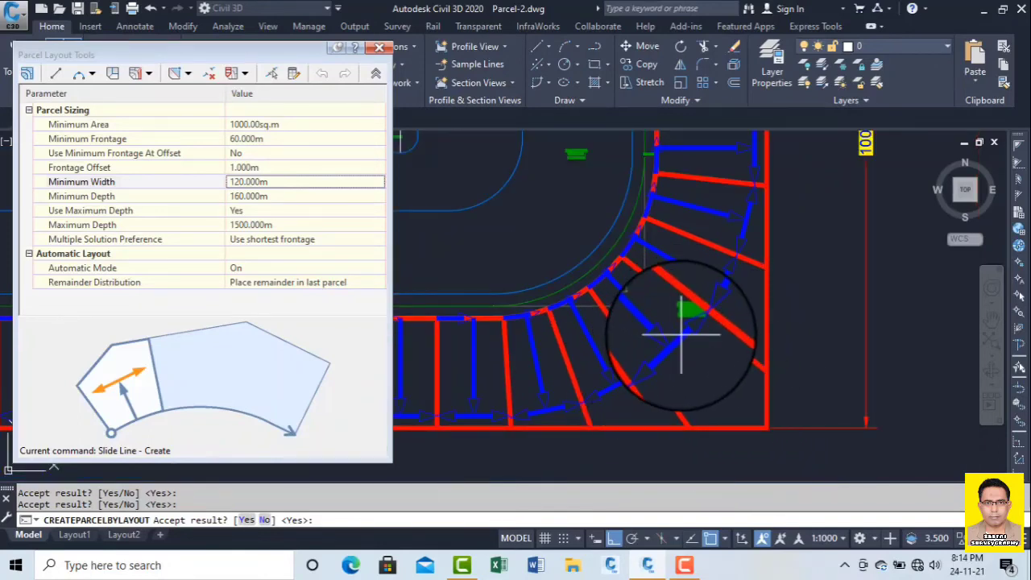
scroll(681, 334, down, 5)
mouse_move(483, 371)
middle_down()
mouse_move(594, 370)
mouse_move(557, 364)
middle_up()
scroll(554, 359, up, 5)
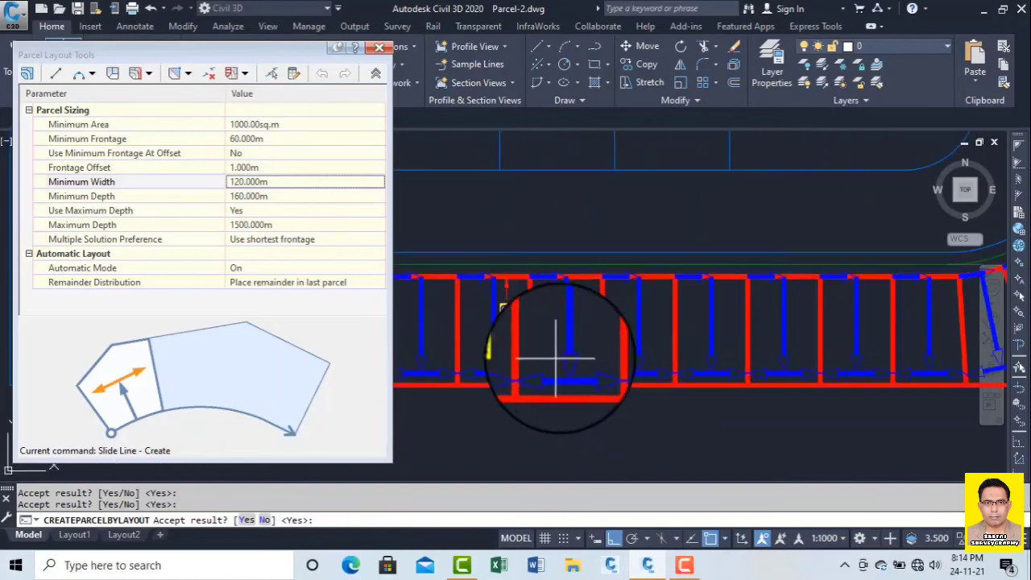
scroll(569, 370, down, 5)
middle_drag(713, 359, 559, 368)
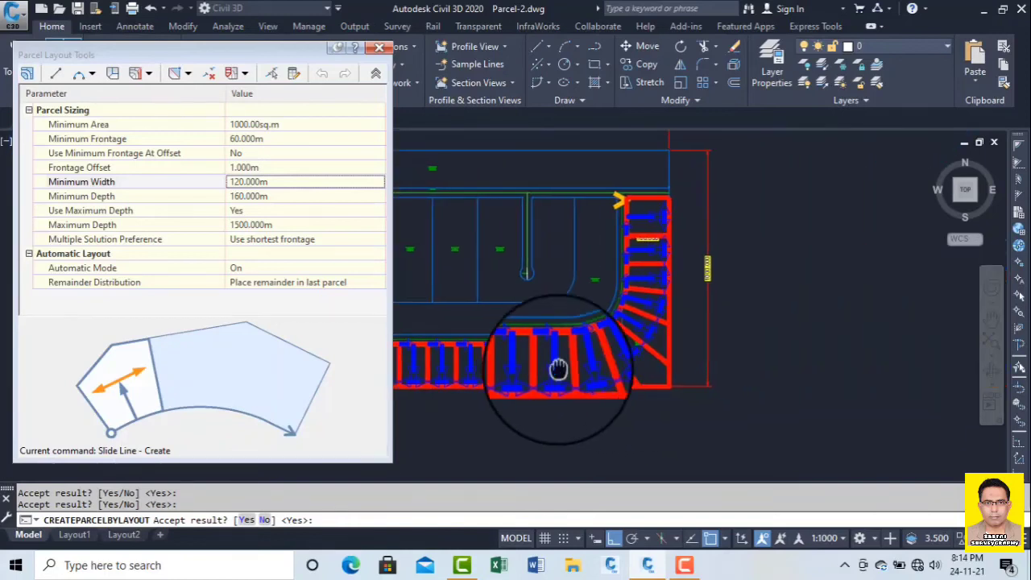
scroll(645, 365, up, 5)
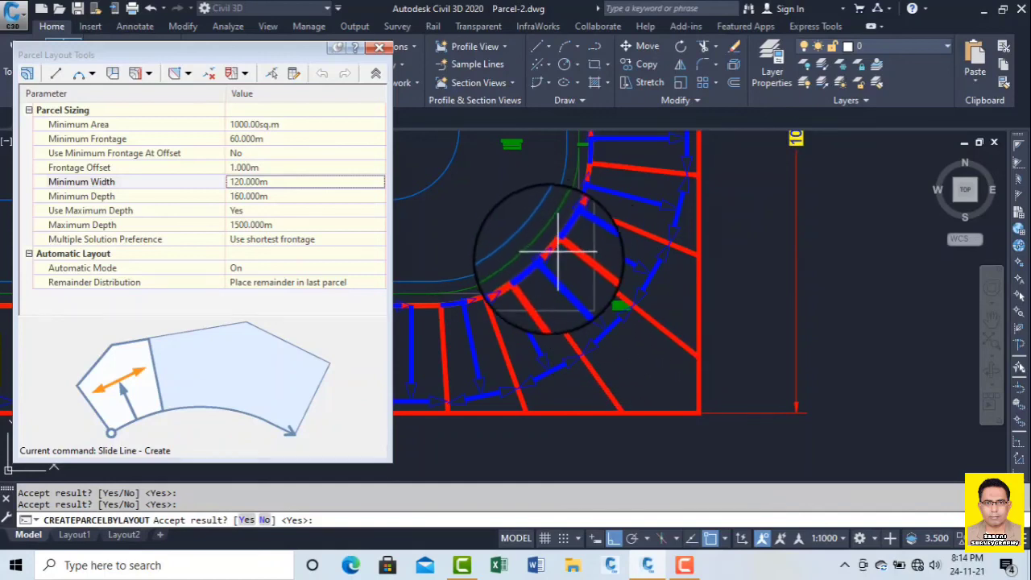
scroll(561, 271, up, 2)
mouse_move(561, 272)
middle_down()
mouse_move(576, 299)
mouse_move(684, 376)
middle_up()
scroll(682, 375, down, 4)
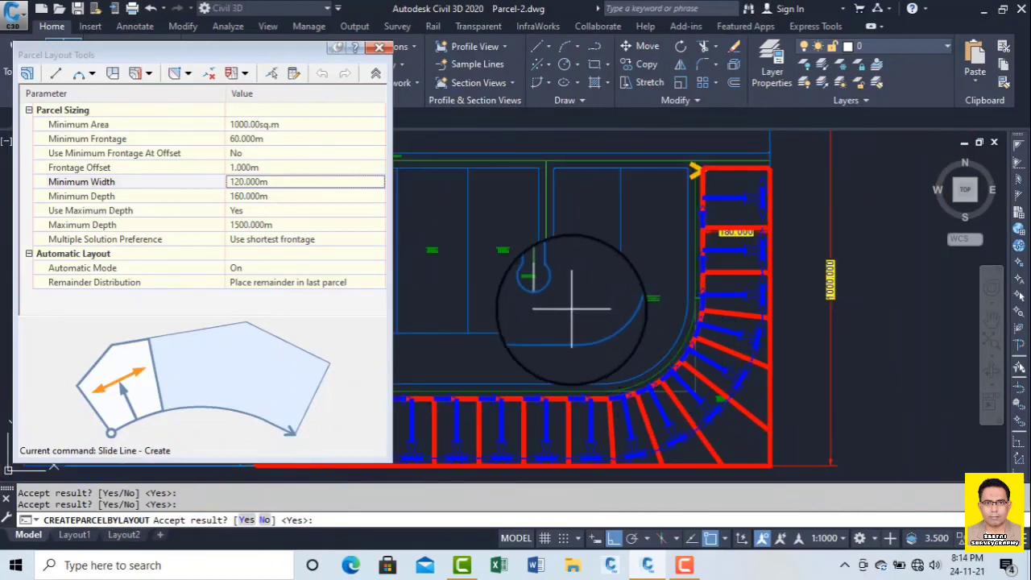
scroll(694, 395, up, 2)
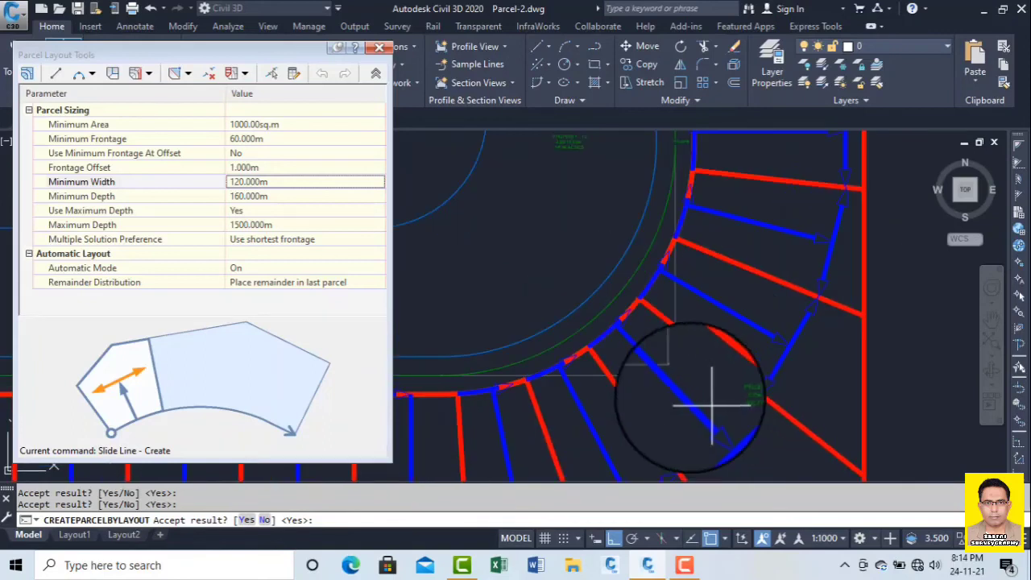
scroll(596, 339, up, 1)
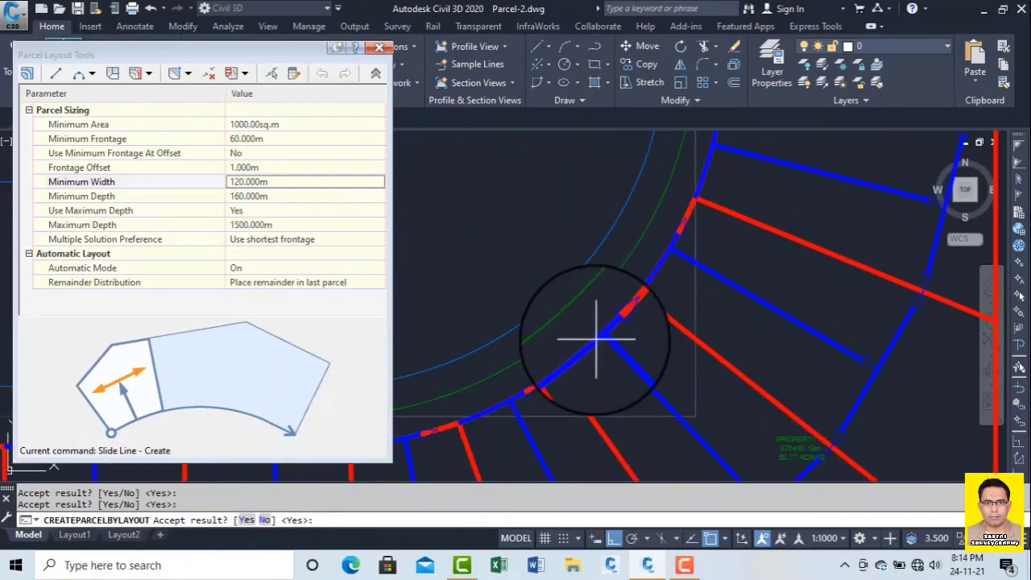
scroll(618, 314, down, 2)
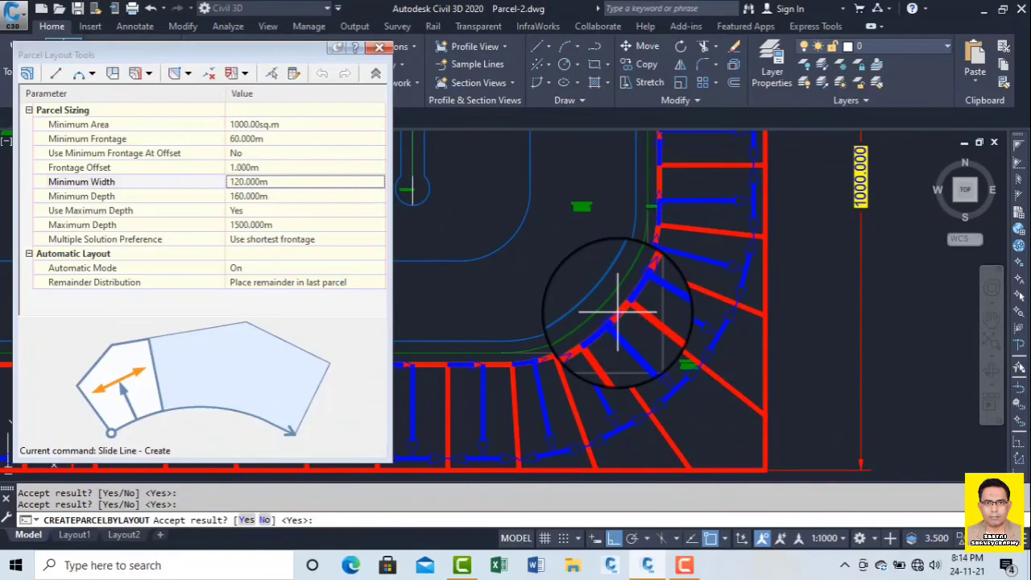
click(266, 183)
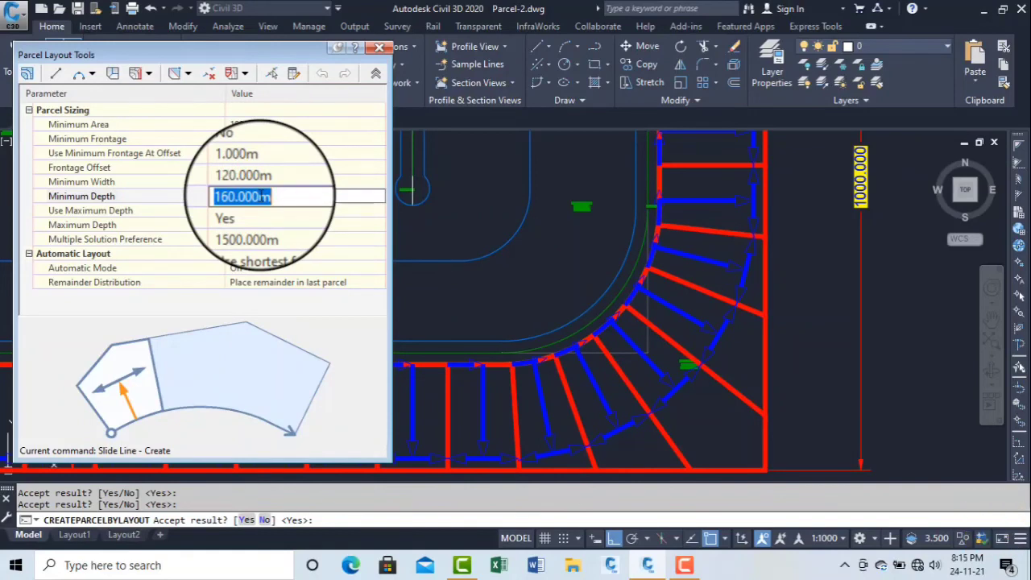
Step: Set the Minimum Width of the previewed lots to 0 m
click(261, 179)
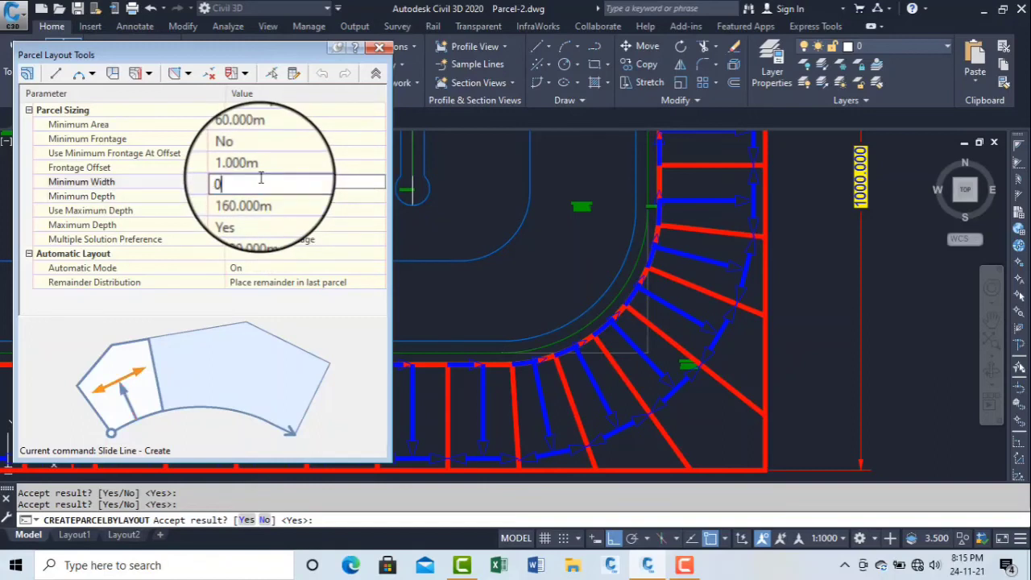
text(0)
click(264, 223)
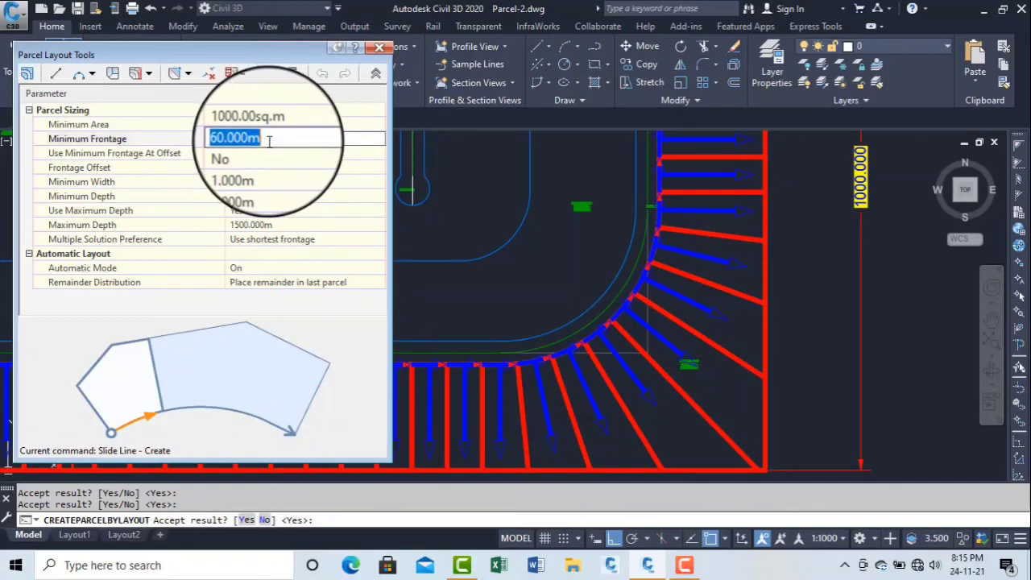
Step: Try Use Minimum Frontage At Offset with a Frontage Offset of 0, and switch the option back to No
drag(269, 141, 236, 139)
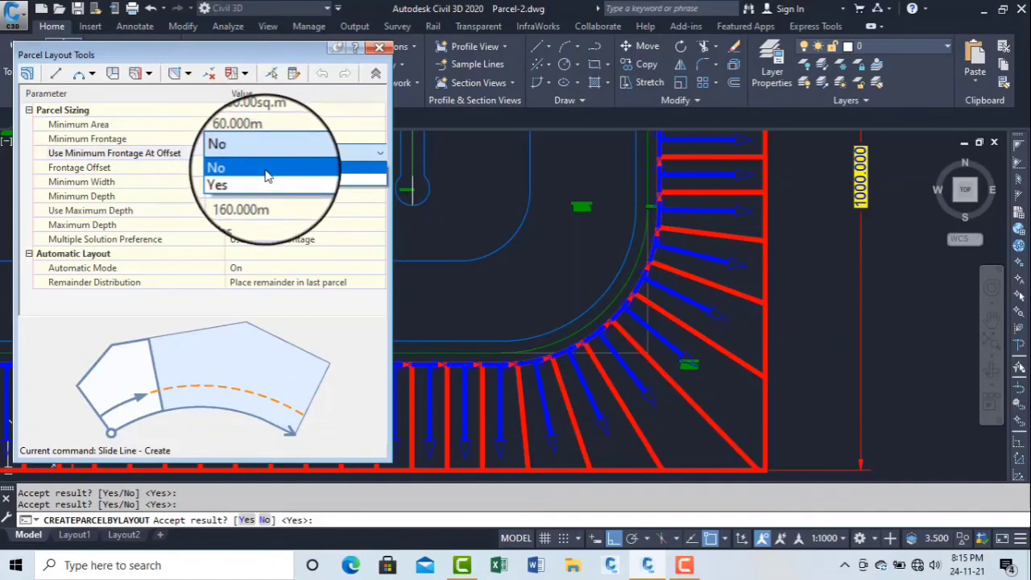
click(268, 183)
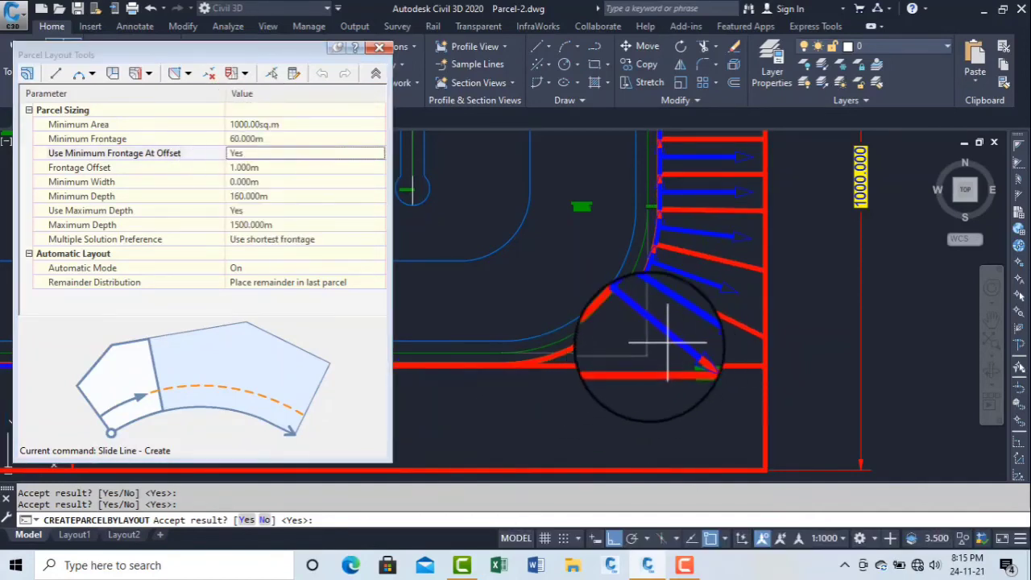
click(298, 166)
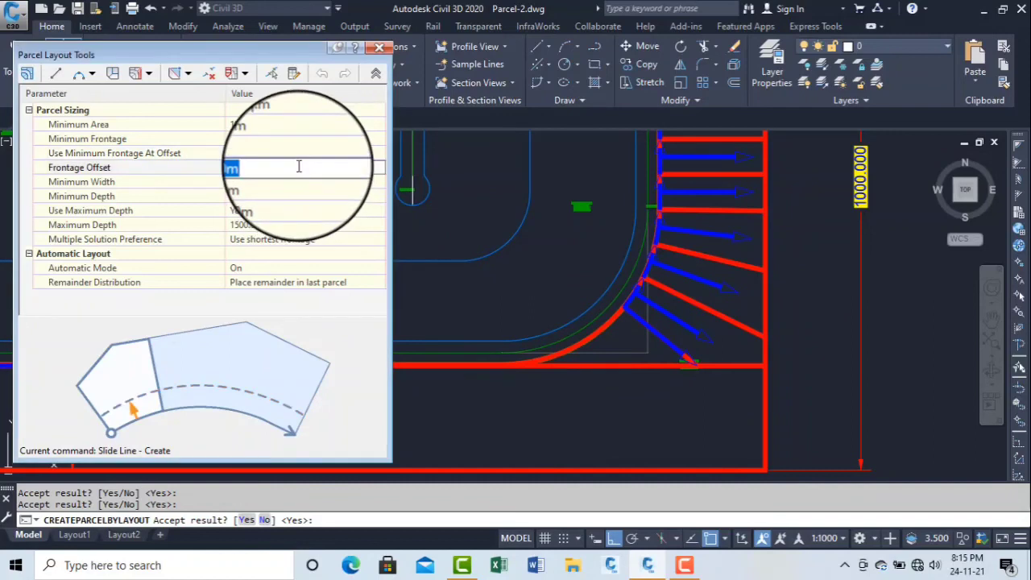
text(0)
key(Return)
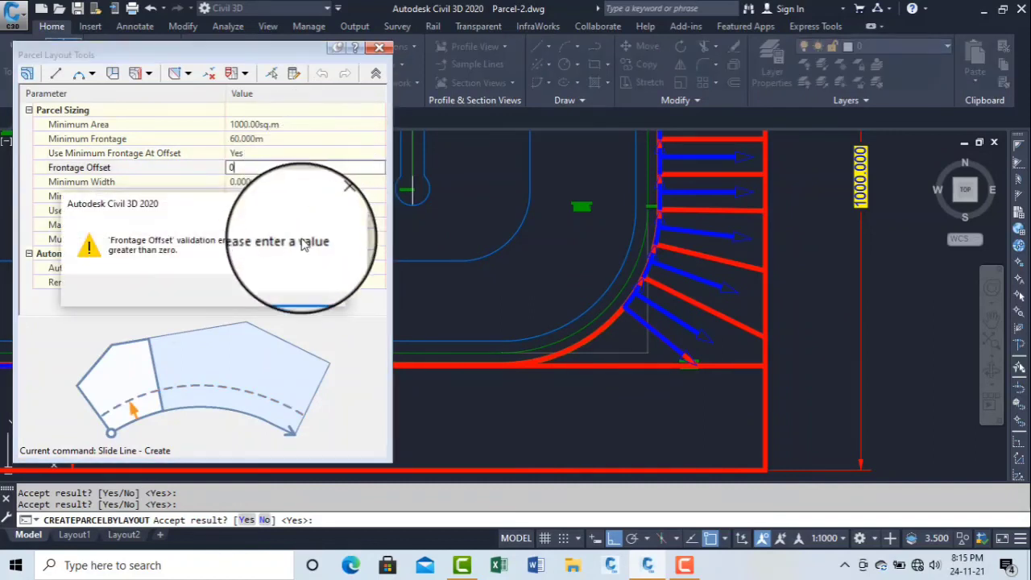
click(296, 293)
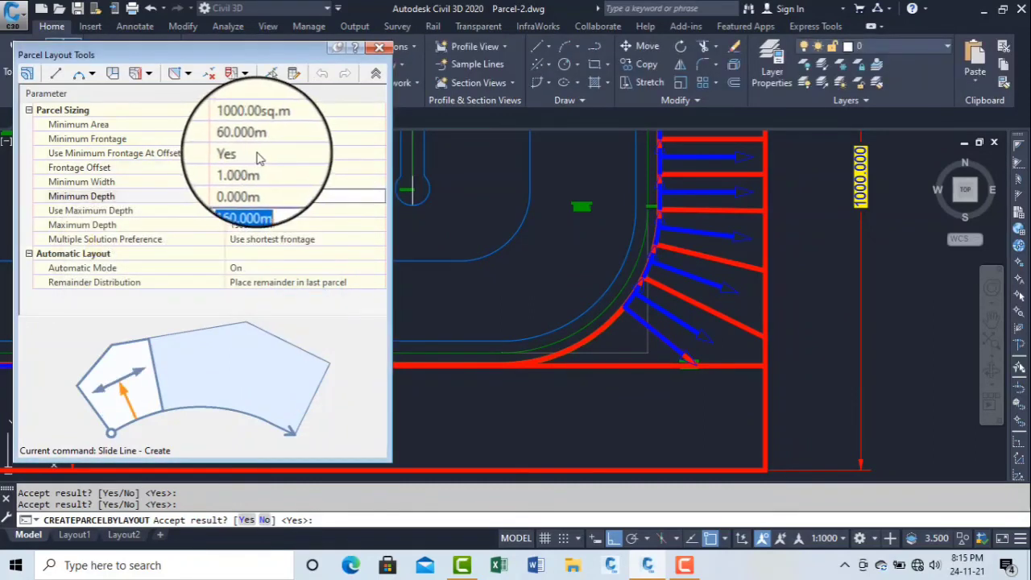
click(254, 153)
click(260, 170)
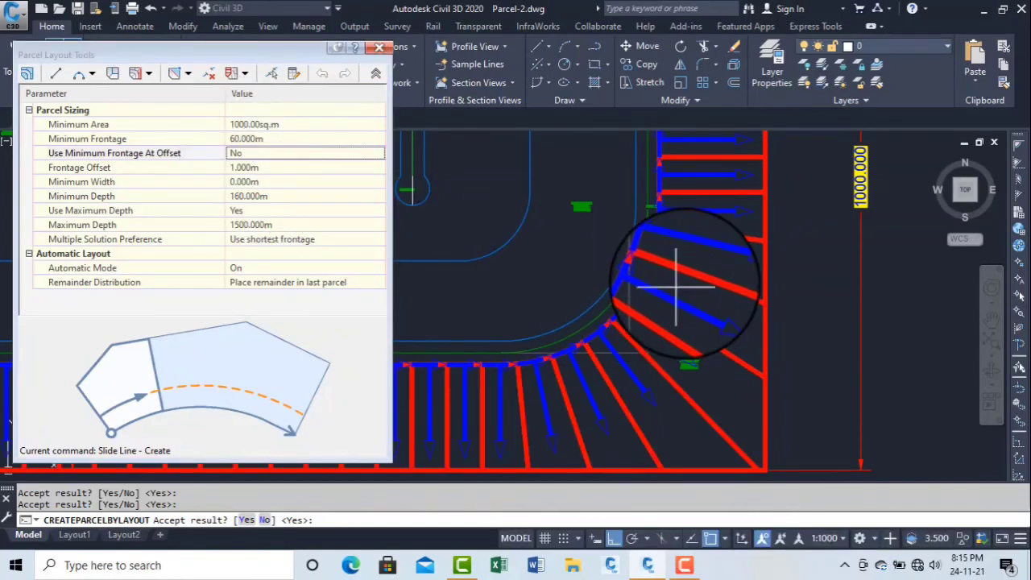
Step: Set the Minimum Frontage of the previewed lots to 100 m and their Minimum Depth to 160 m
click(246, 138)
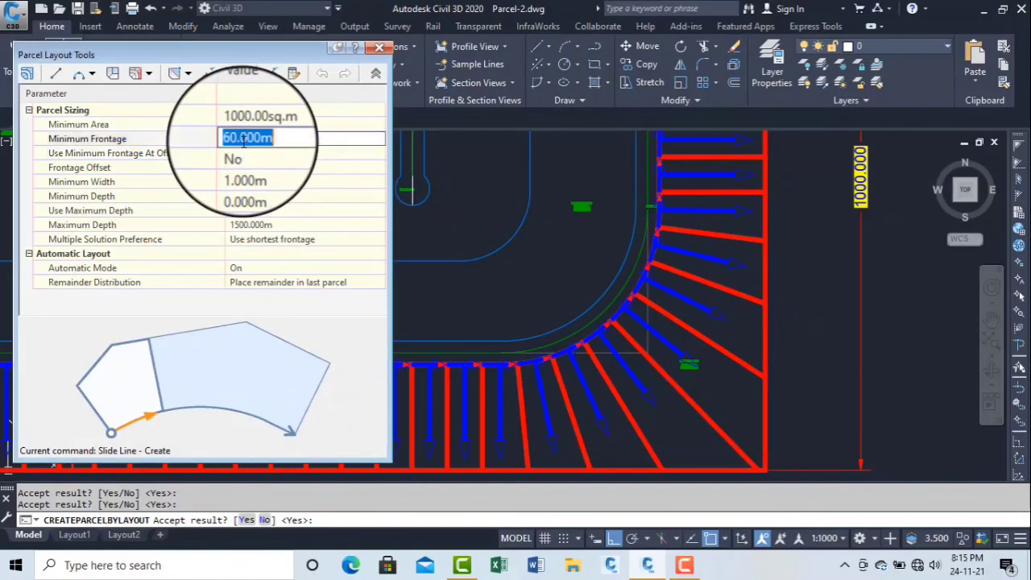
text(100)
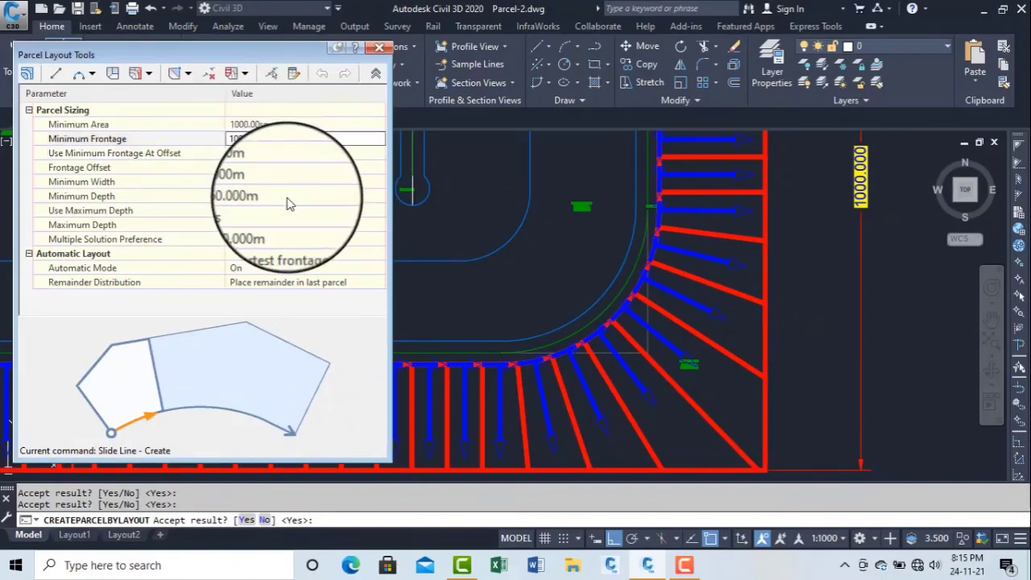
click(286, 197)
text(160)
key(Return)
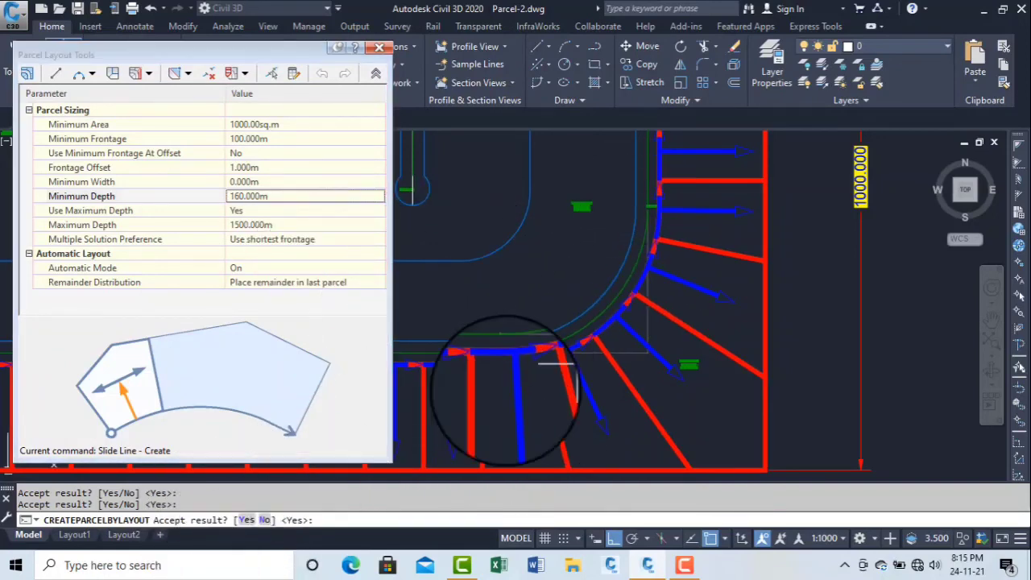
Step: Accept the previewed lot layout and close the Parcel Layout Tools
click(247, 519)
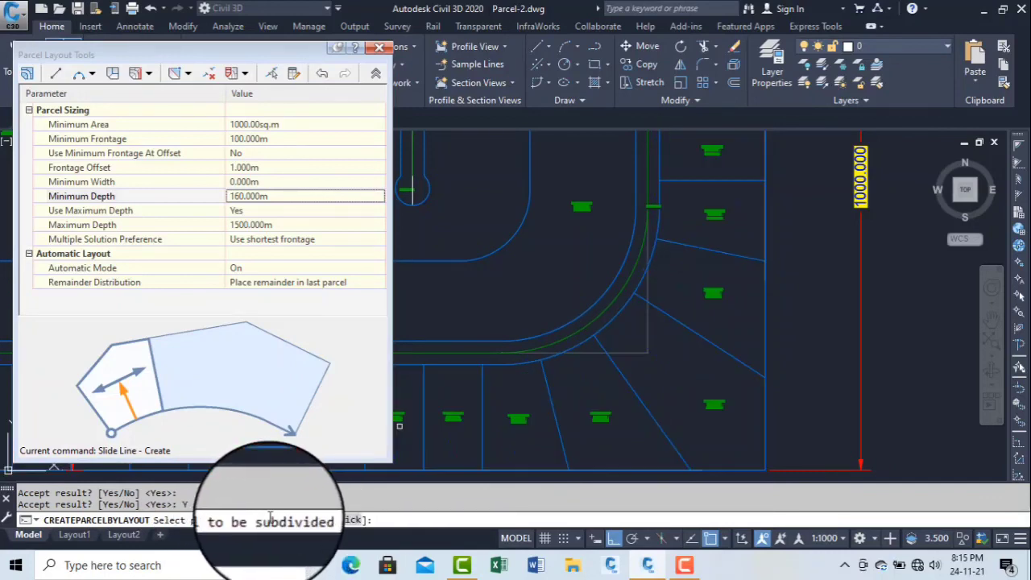
click(381, 49)
scroll(500, 233, down, 2)
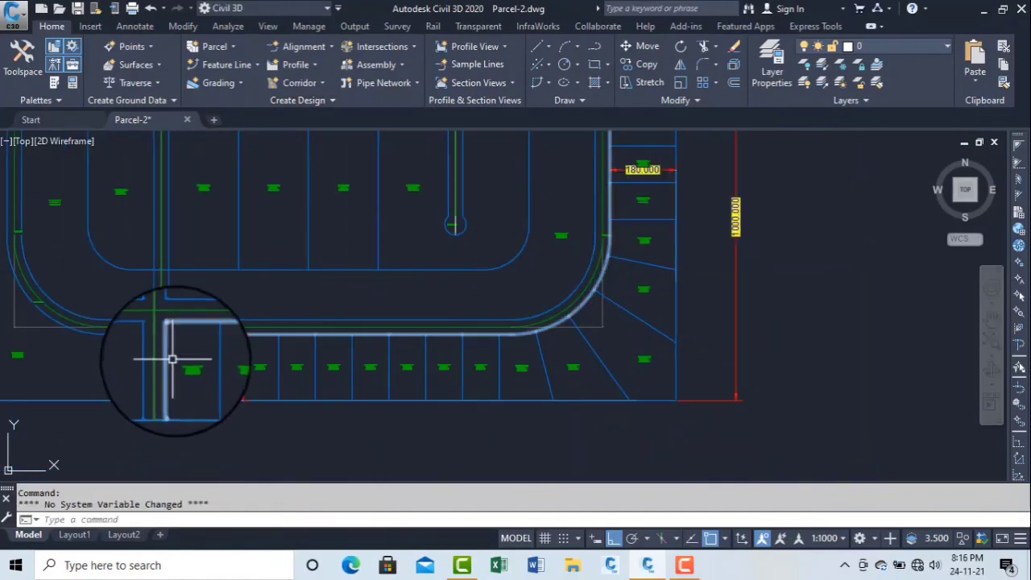
Step: Add a vertical linear dimension across the straight frontage of the lot just south of the 180 m dimension
scroll(618, 251, up, 4)
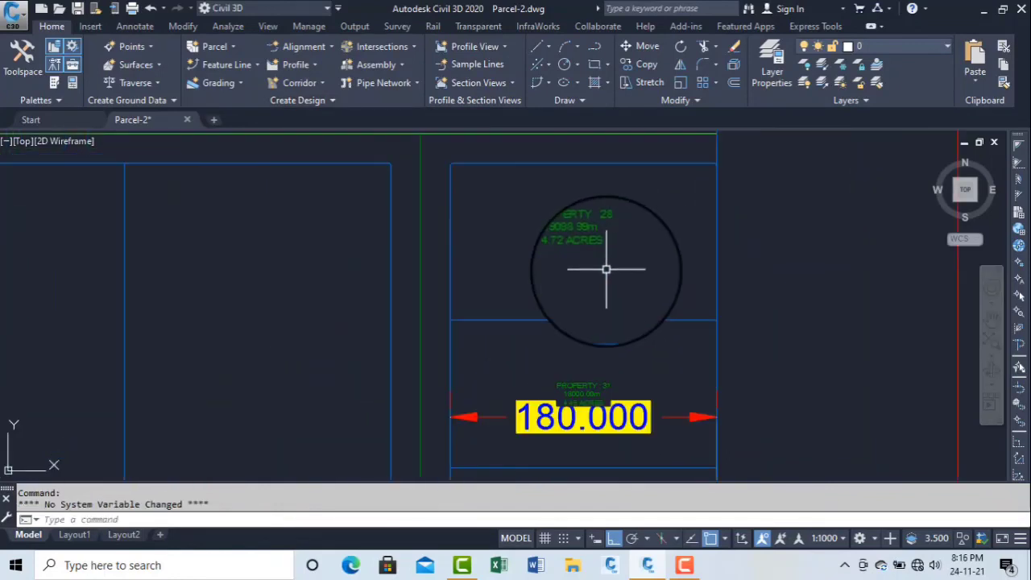
scroll(586, 310, down, 2)
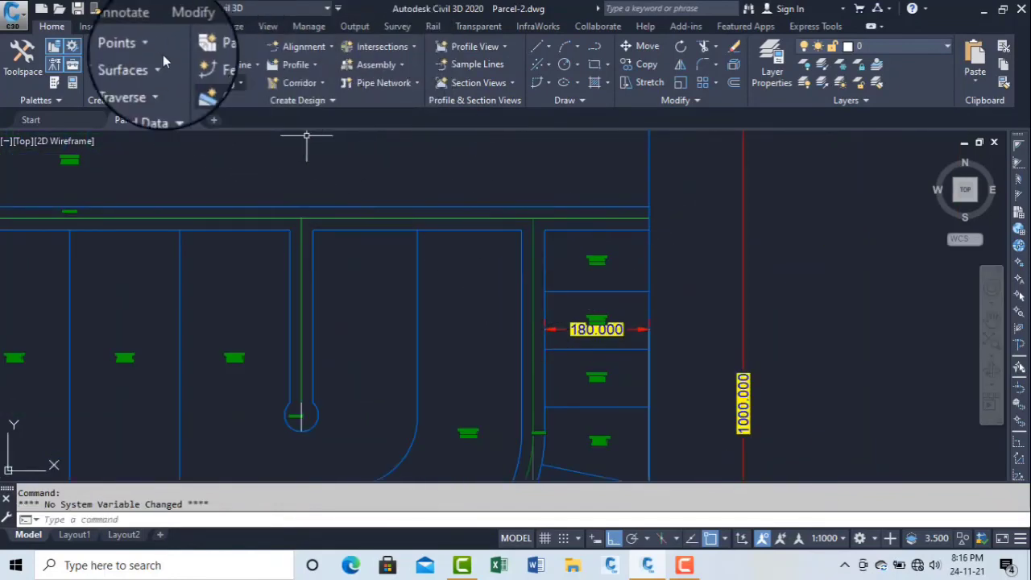
click(135, 26)
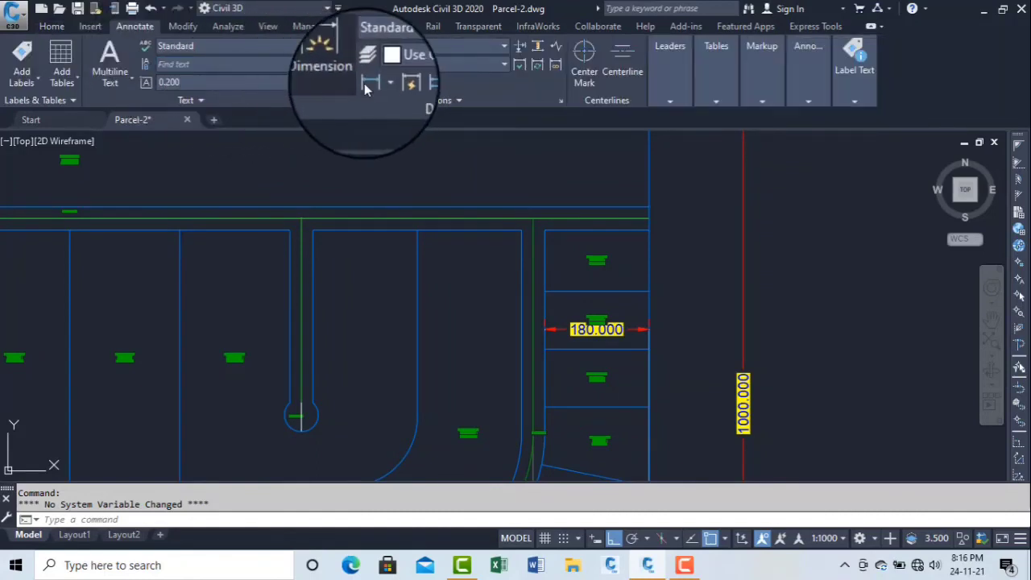
click(586, 349)
click(52, 25)
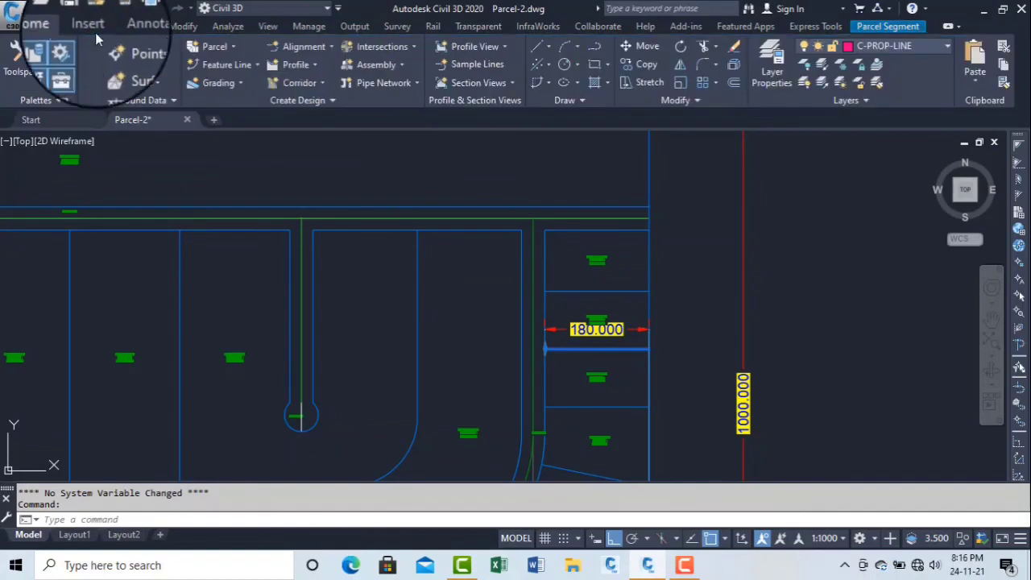
click(134, 25)
click(335, 58)
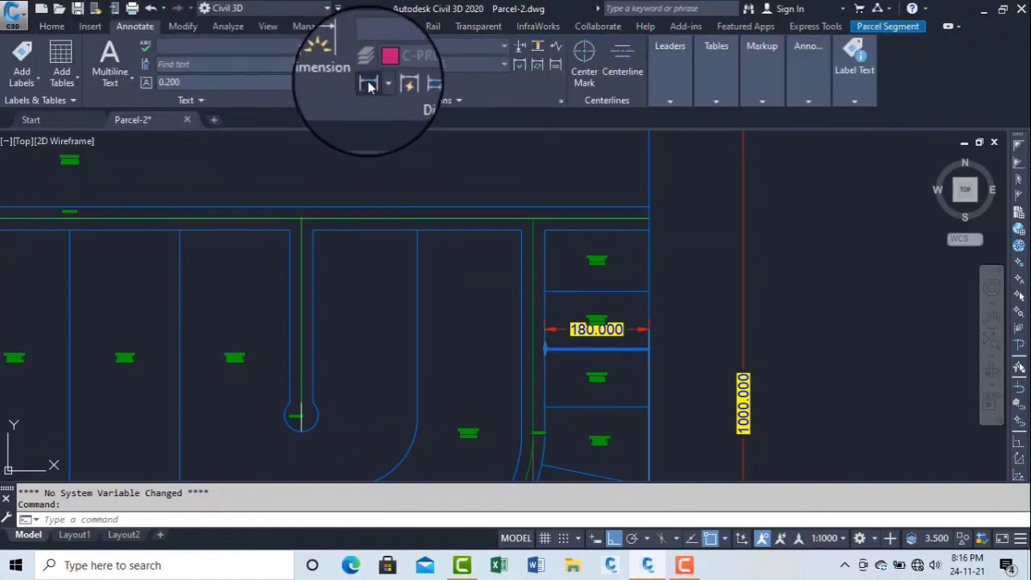
click(566, 358)
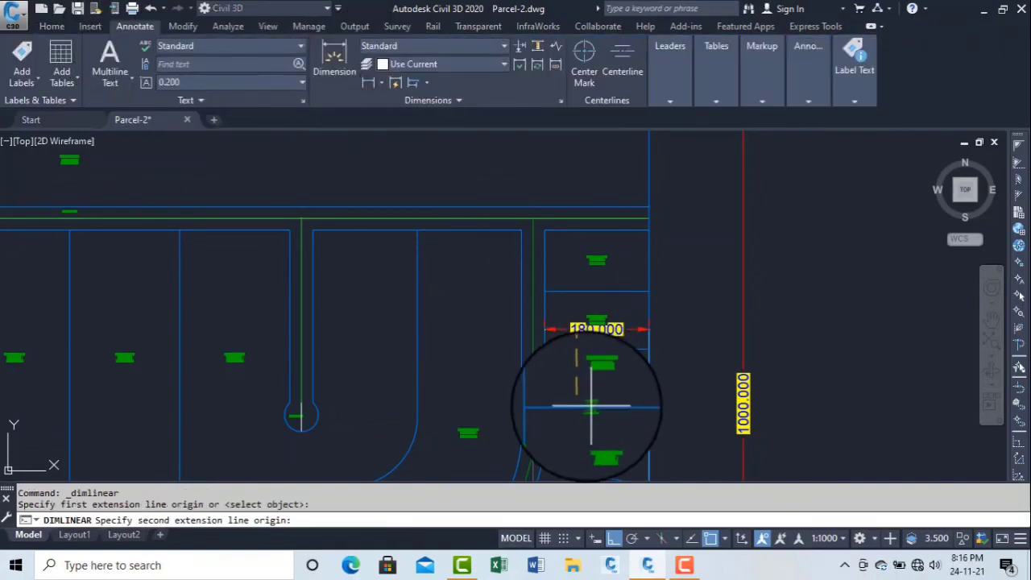
click(581, 406)
scroll(577, 381, up, 8)
scroll(566, 340, down, 6)
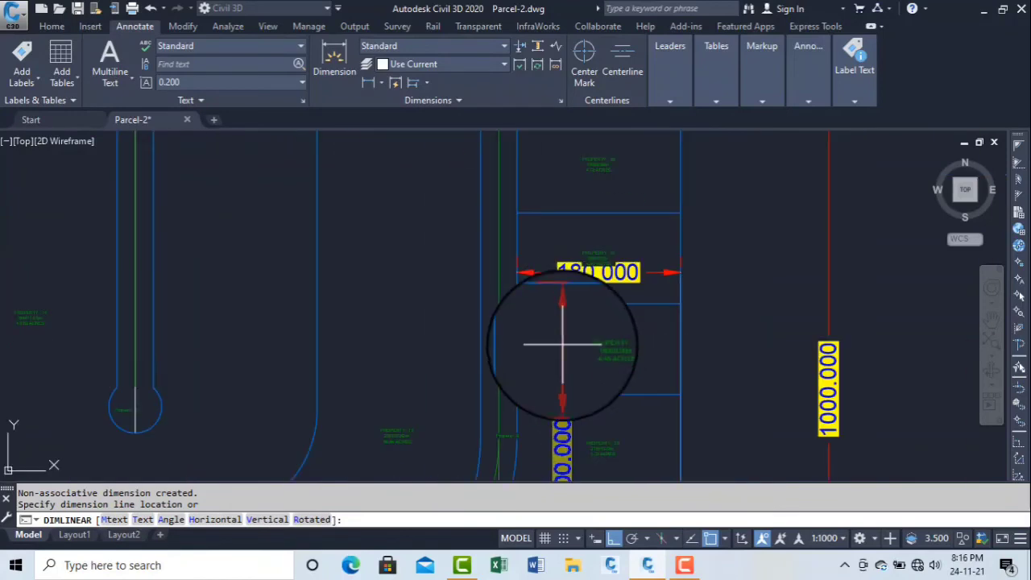
click(562, 347)
Step: Add an arc length dimension to the curved frontage of the lot at the start of the rounded southeast corner
scroll(562, 347, down, 4)
scroll(559, 357, up, 4)
scroll(574, 234, down, 2)
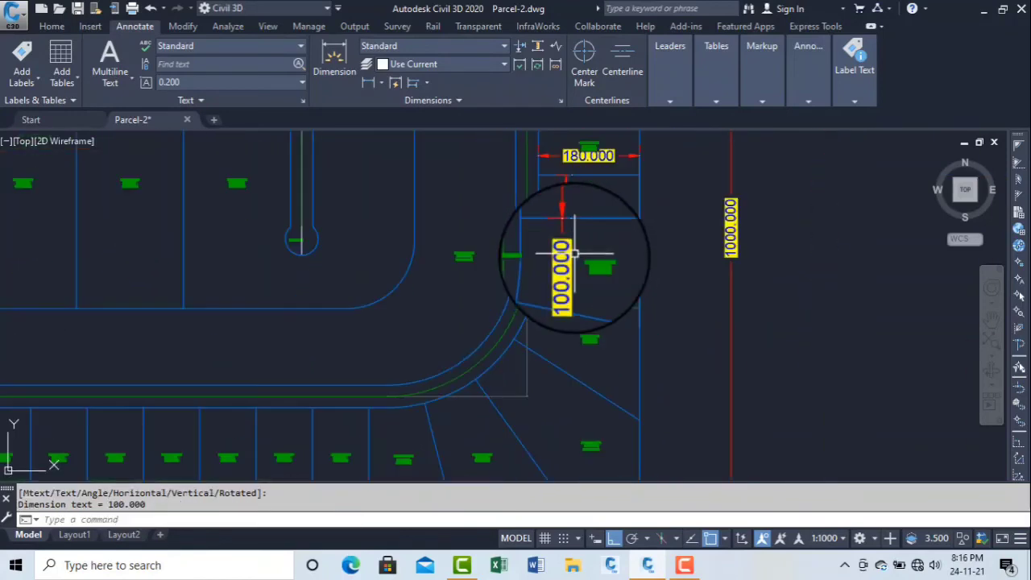
scroll(571, 319, up, 2)
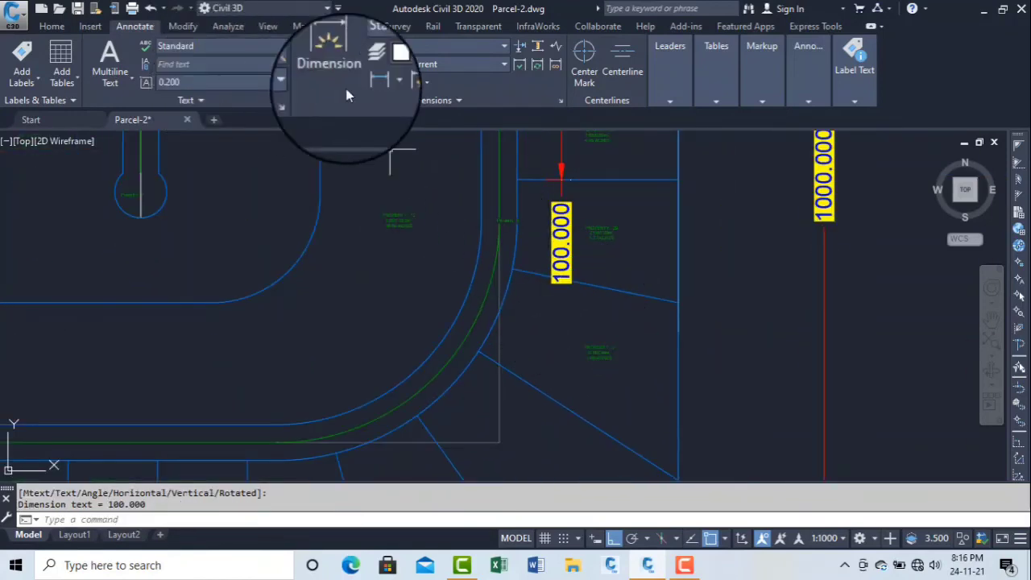
click(385, 82)
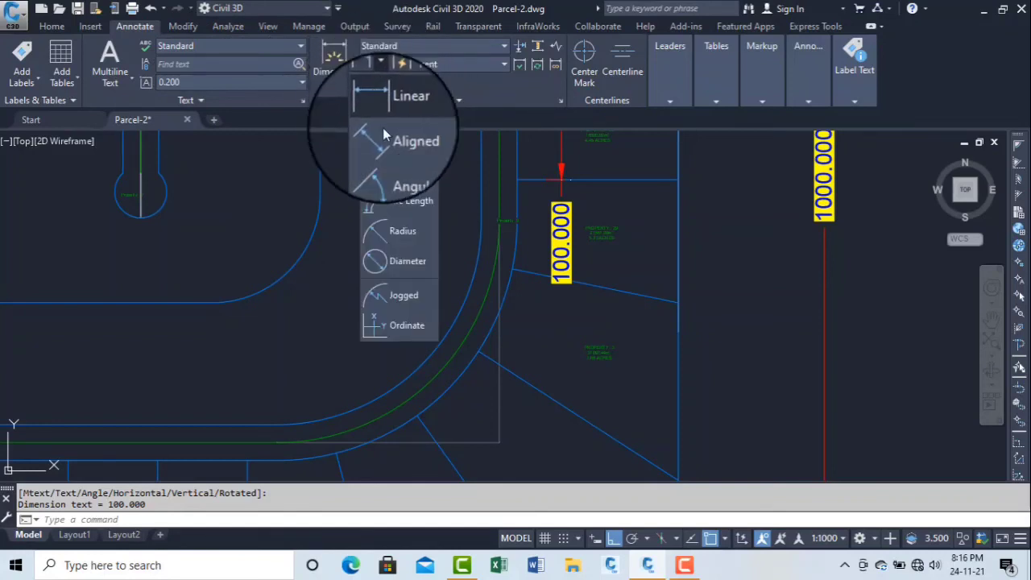
click(385, 205)
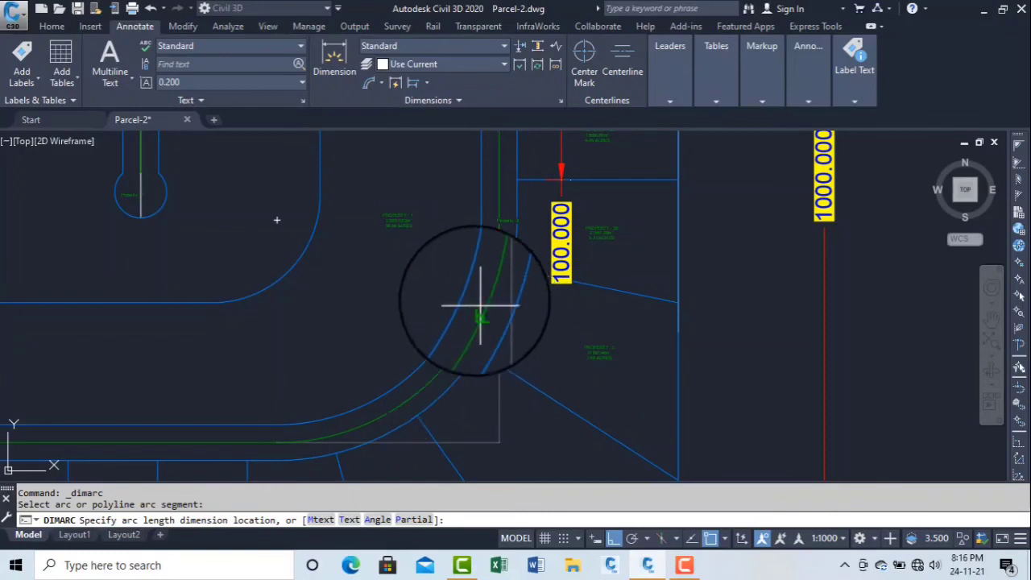
scroll(481, 305, up, 2)
click(420, 260)
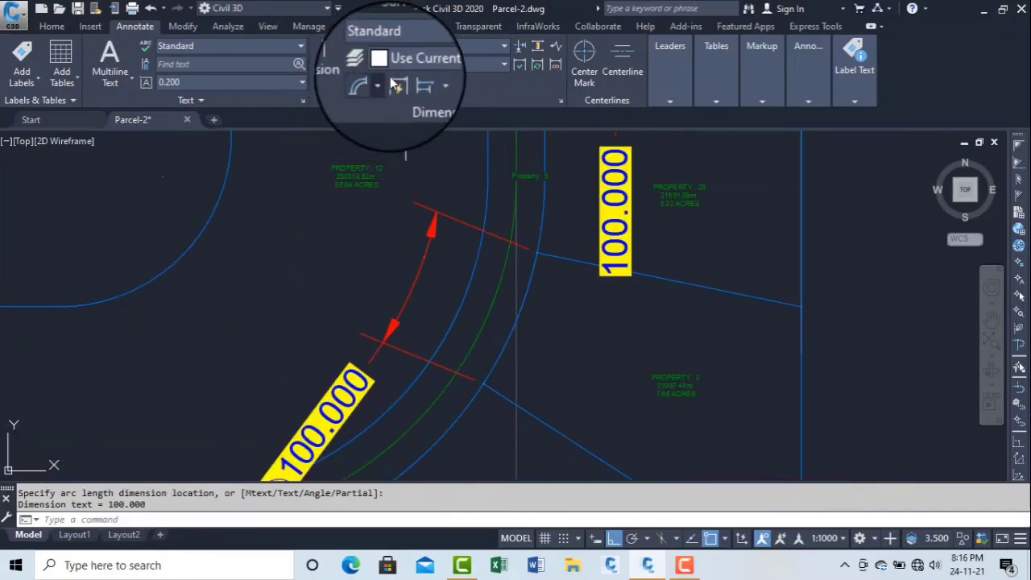
Step: Add an aligned dimension between the two frontage corners of the same curved lot, placed inside the lot
click(381, 83)
click(394, 134)
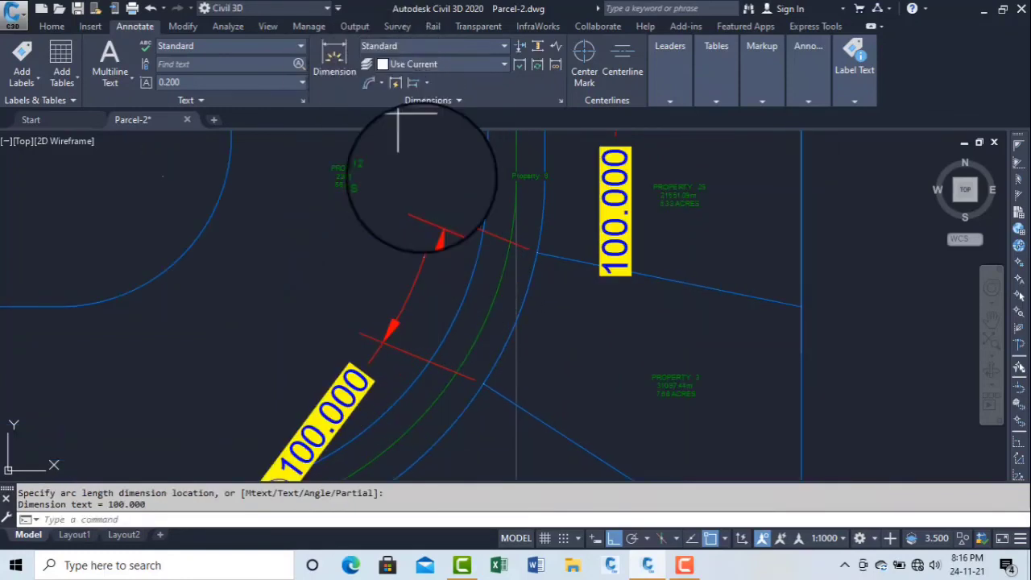
click(484, 382)
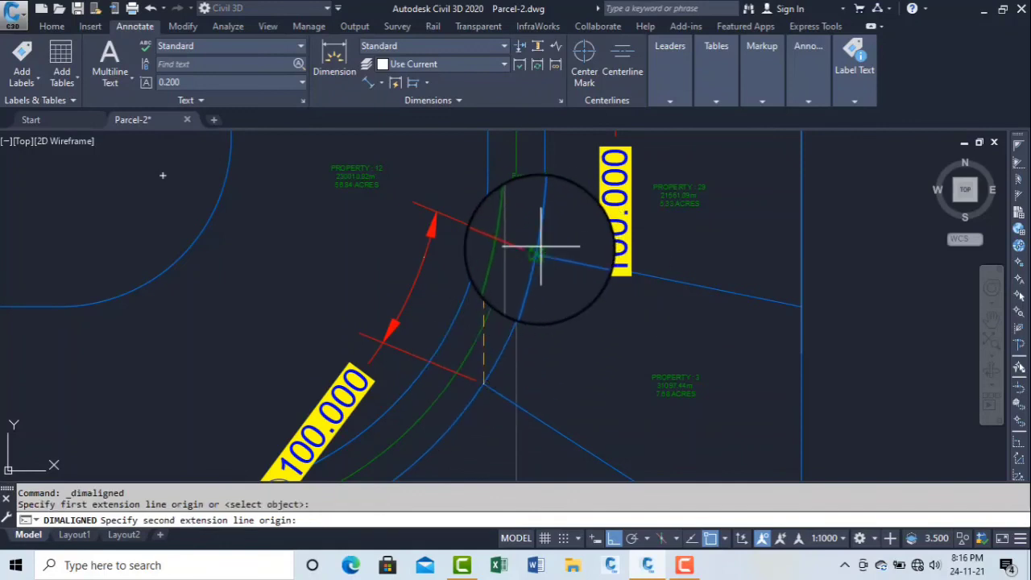
click(536, 252)
click(548, 306)
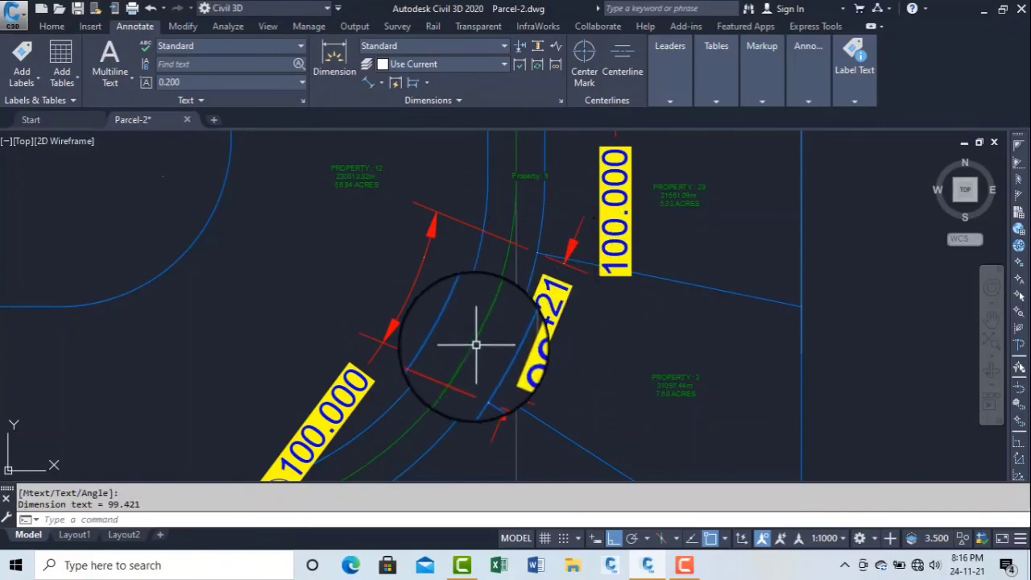
scroll(500, 242, down, 2)
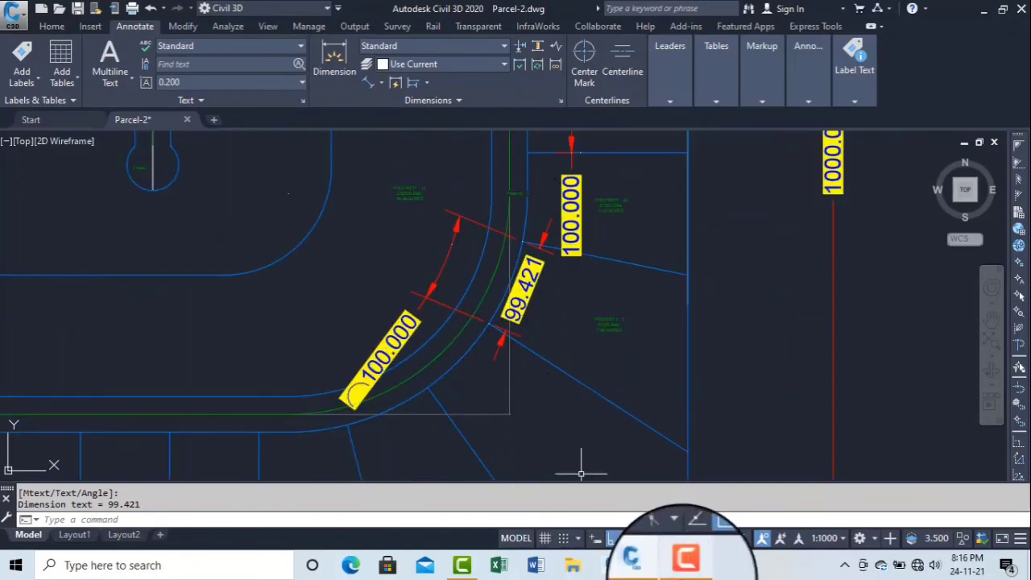
mouse_move(684, 569)
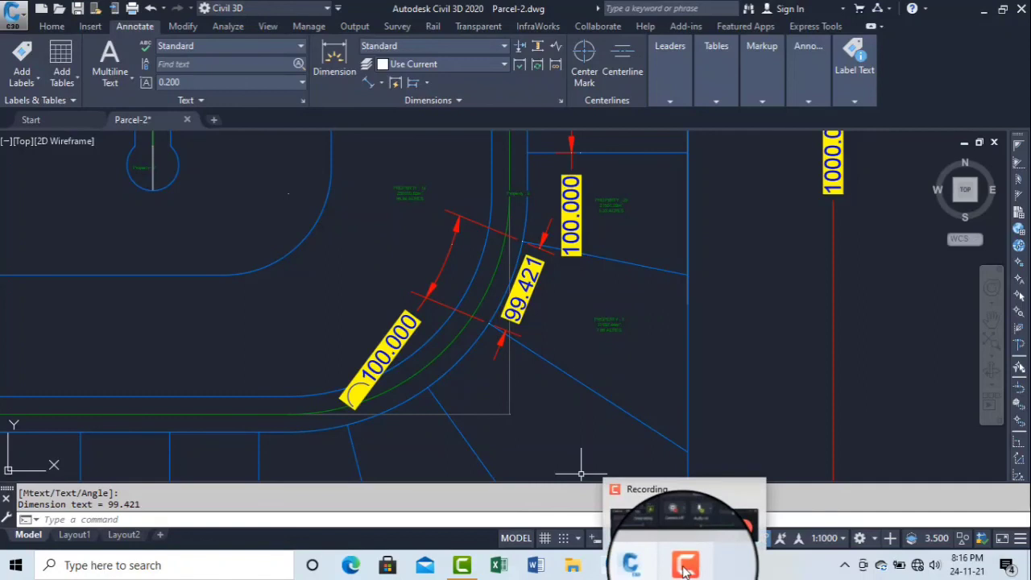
click(685, 569)
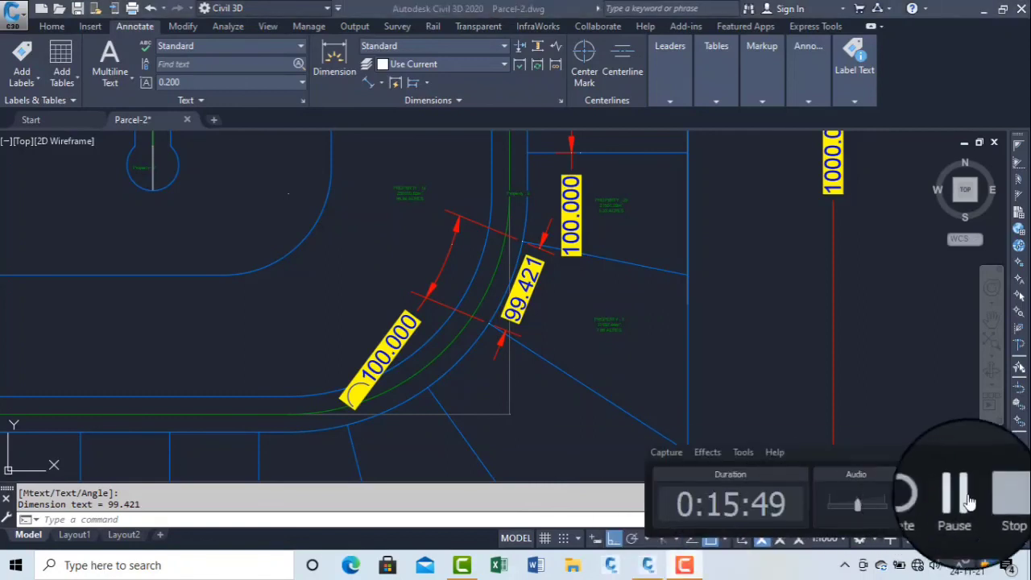